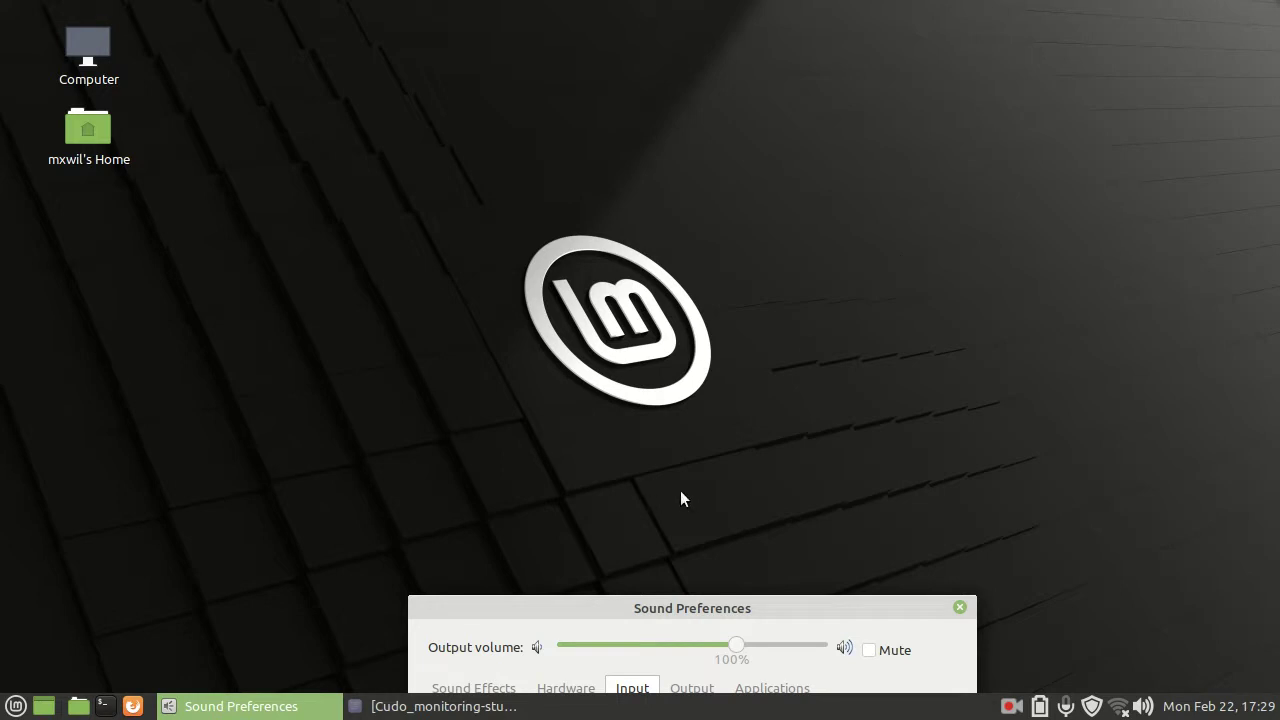
- Open a terminal window, zoom its font in and back out, and move it down-left
mouse_move(380, 713)
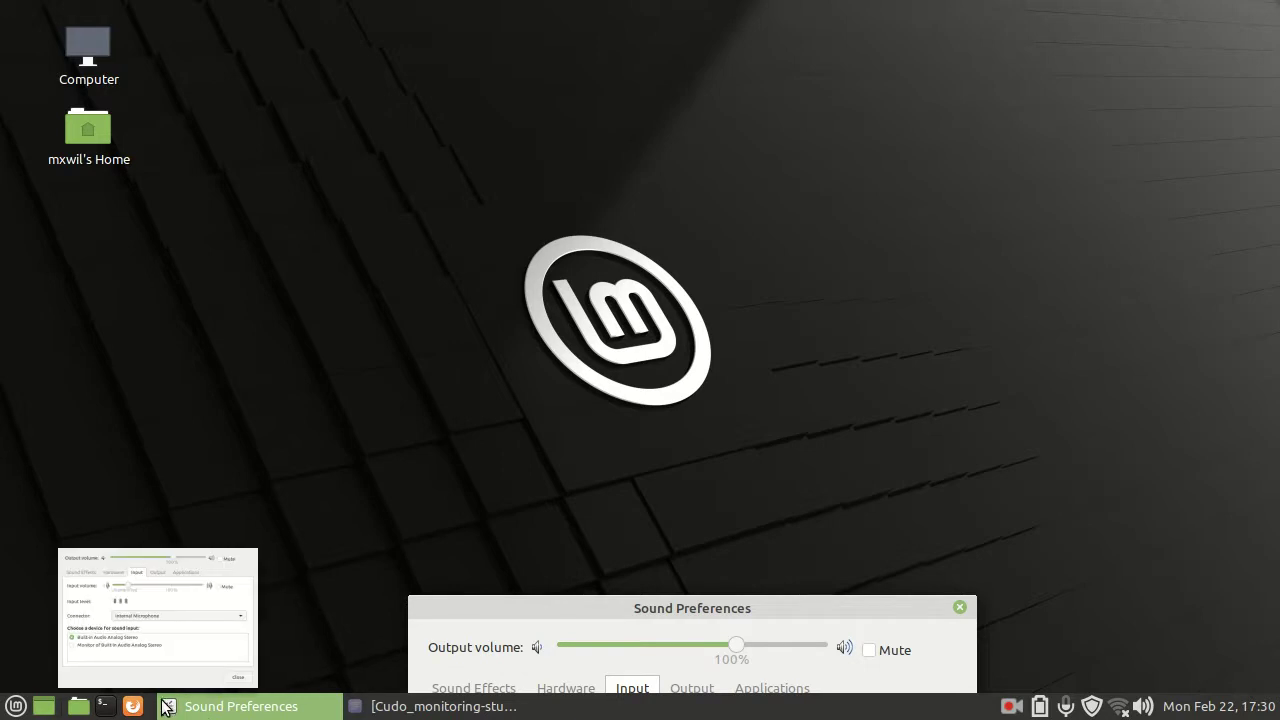
click(105, 707)
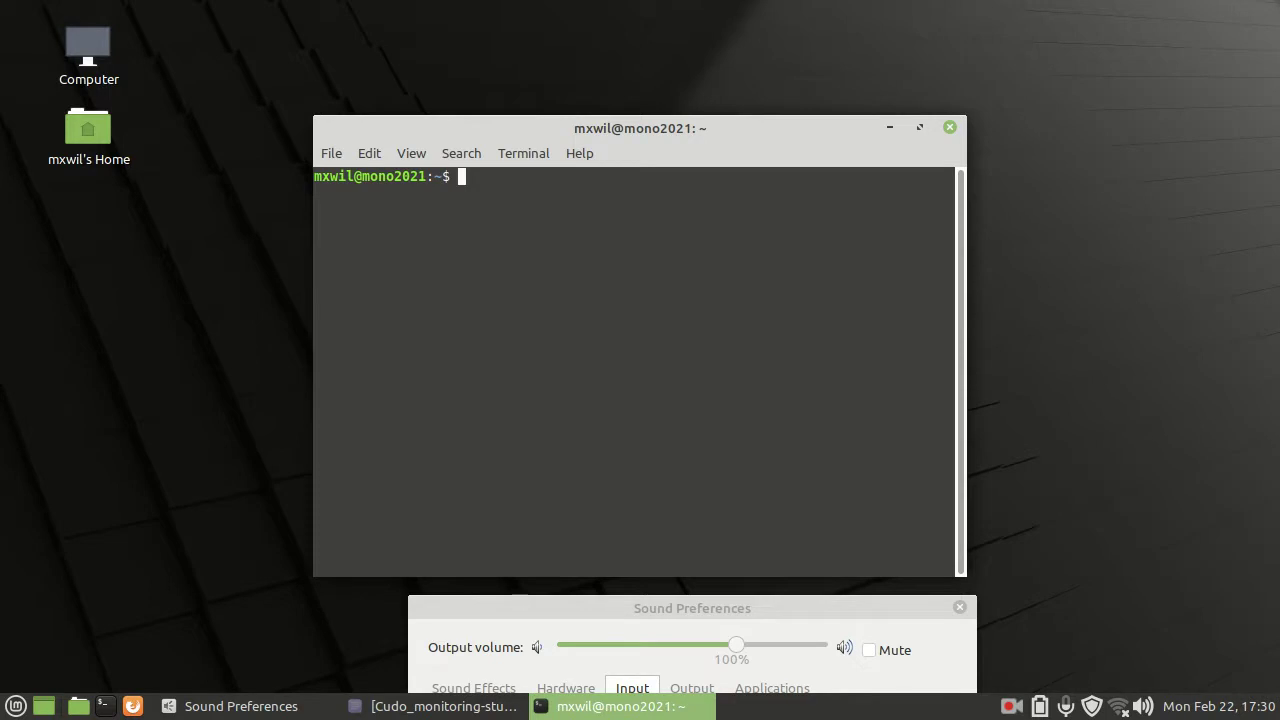
key(ctrl+plus)
key(ctrl+plus)
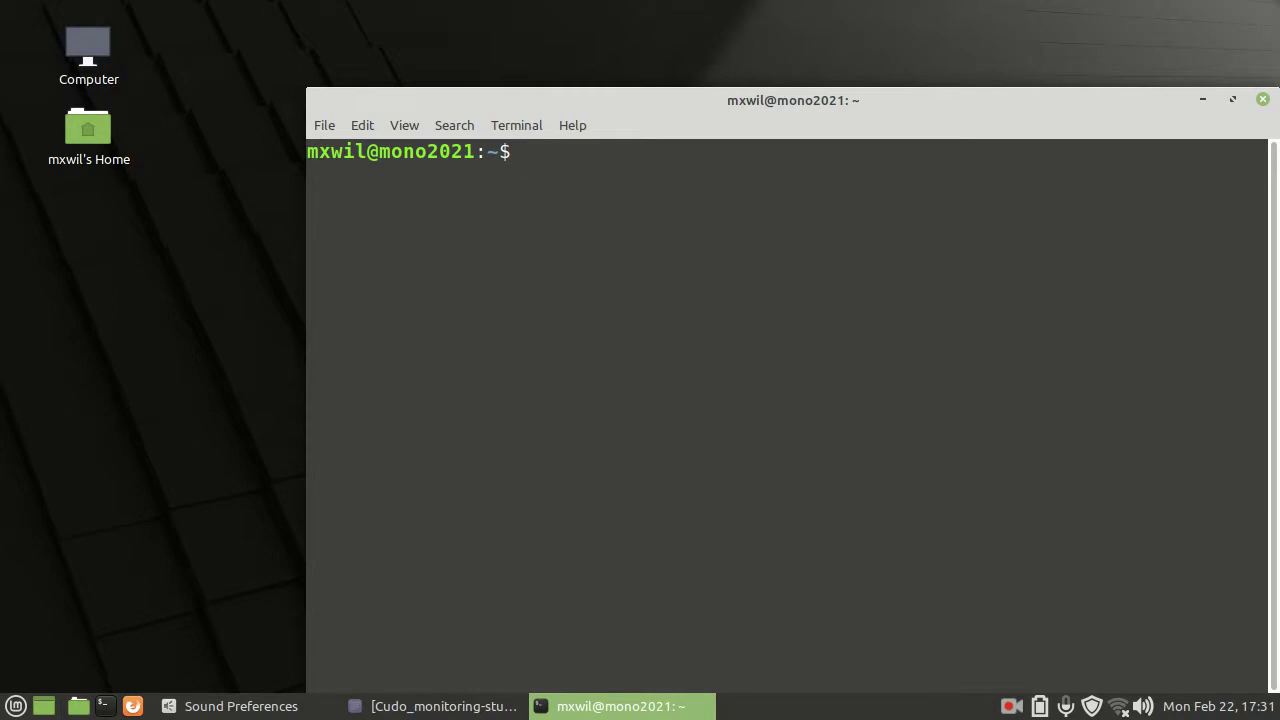
key(ctrl+minus)
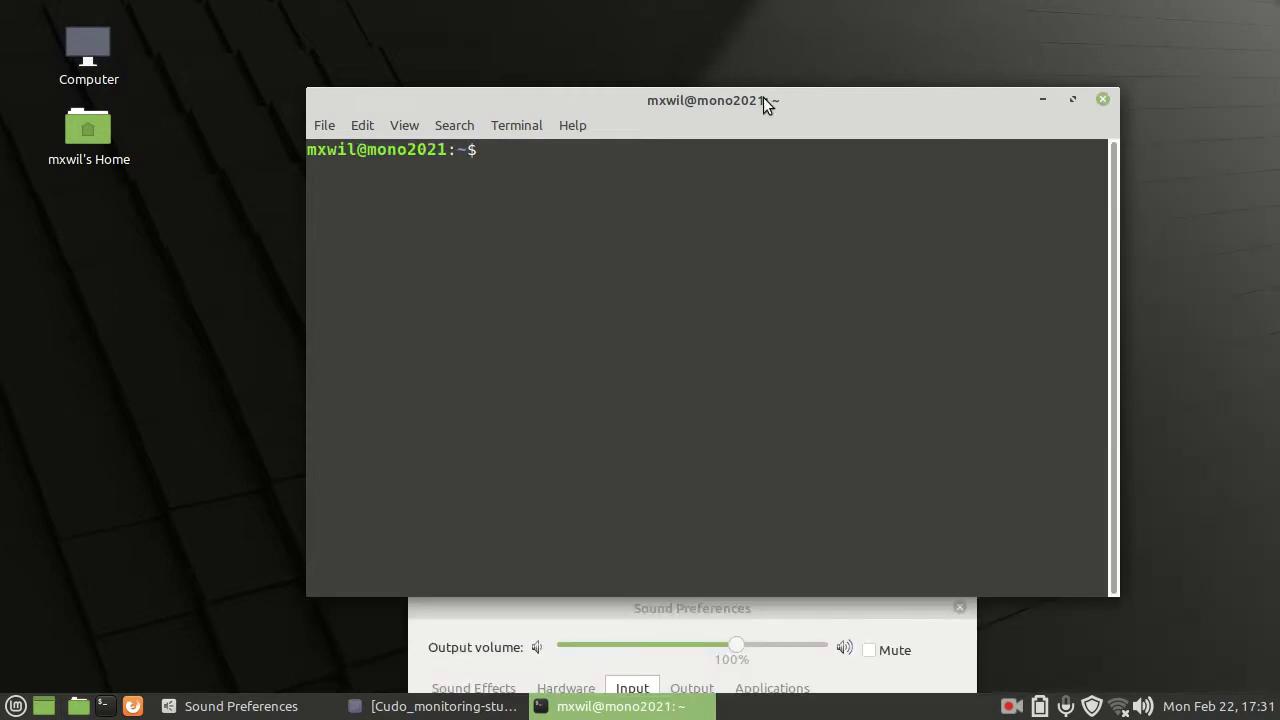
drag(763, 103, 702, 118)
- Raise the monitoring notes file, select the word Htop, then minimize the notes
mouse_move(500, 706)
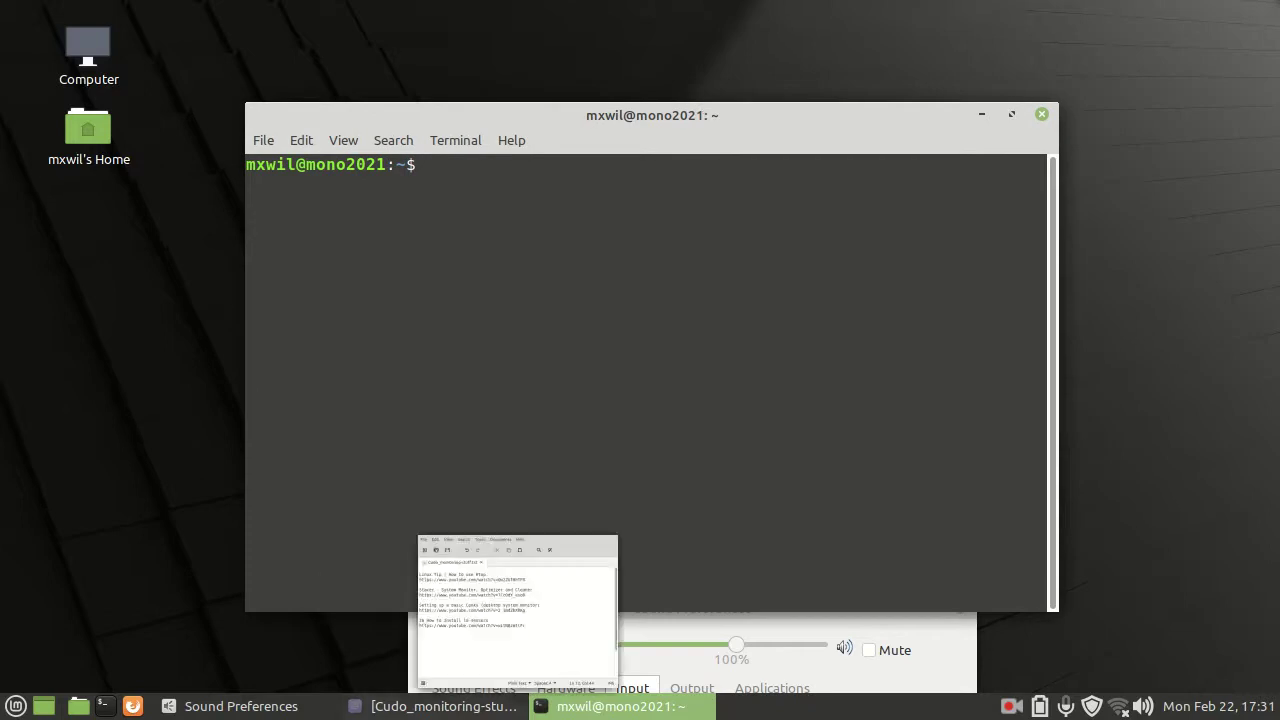
click(425, 706)
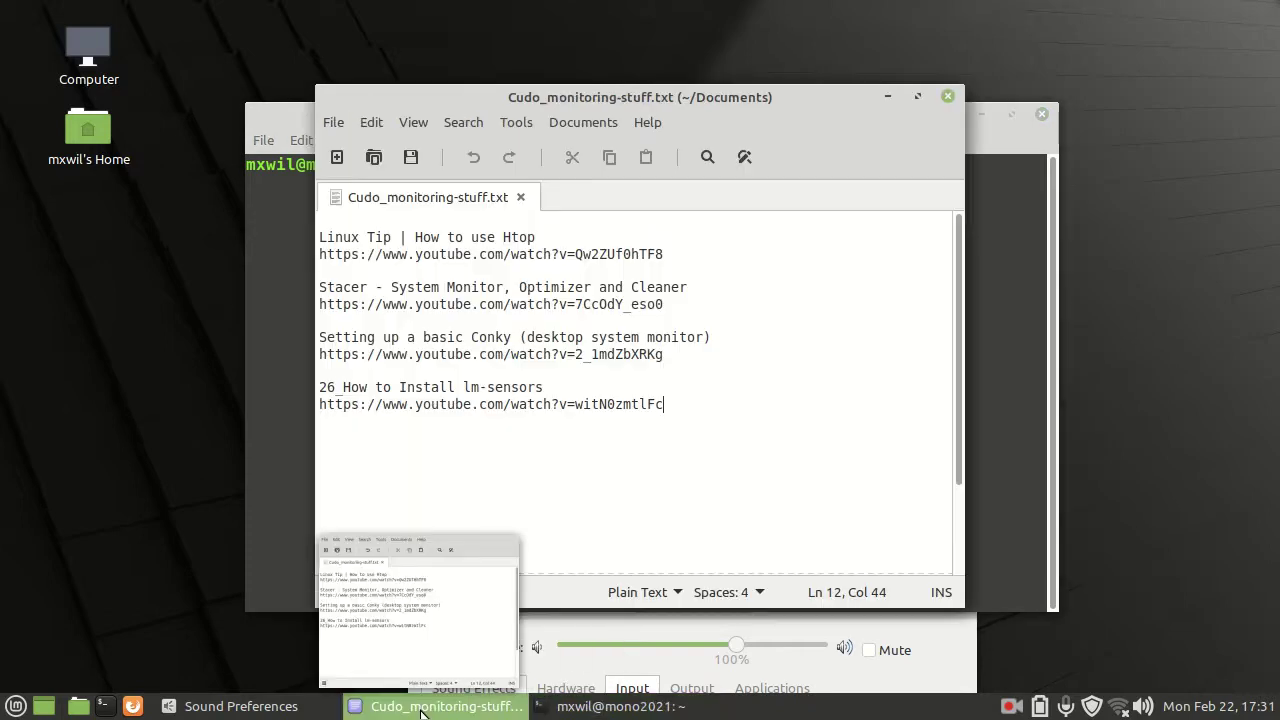
double_click(516, 240)
click(886, 97)
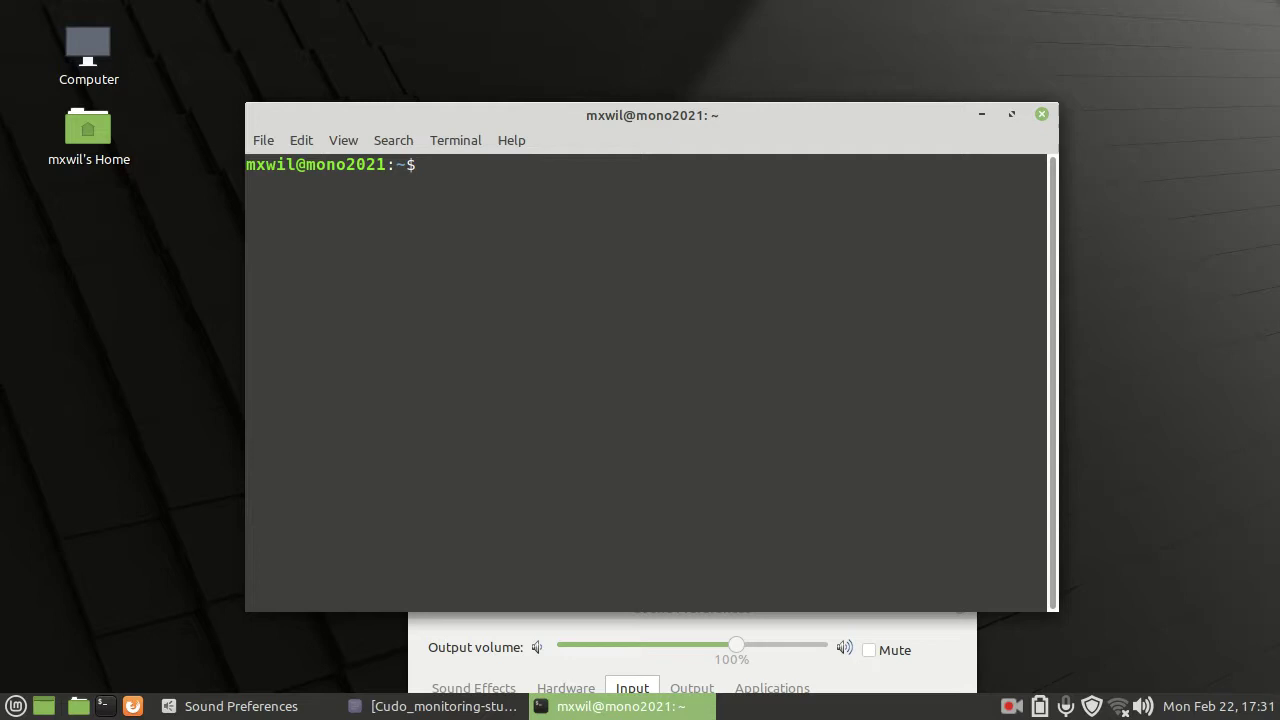
- Run htop, enlarge and reposition its window, and sort processes by CPU% highest first
text(htop)
key(Return)
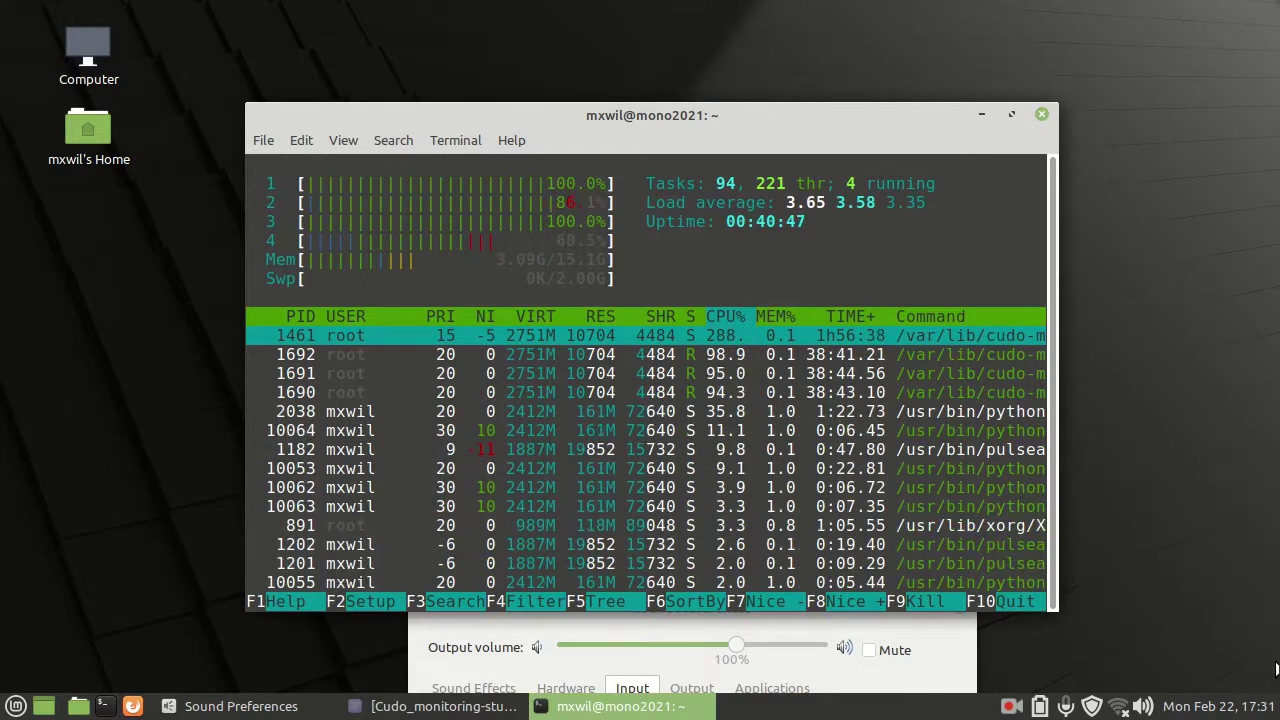
drag(641, 110, 643, 39)
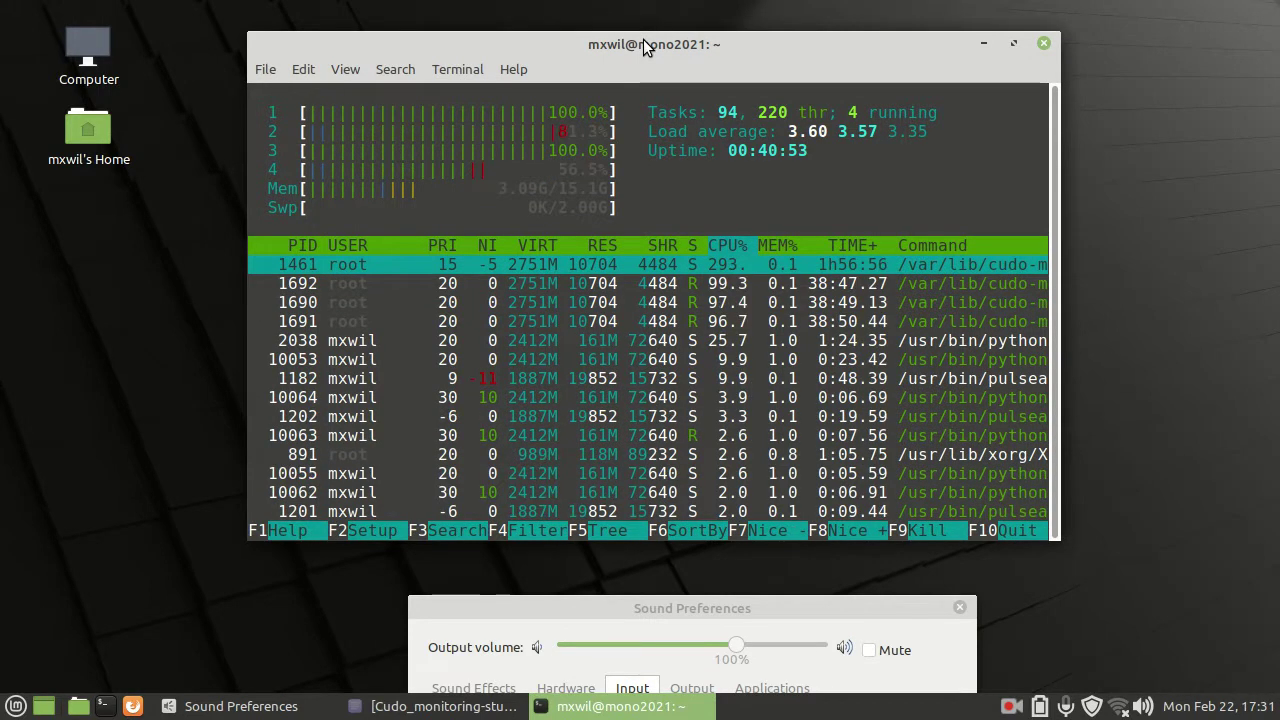
key(ctrl+plus)
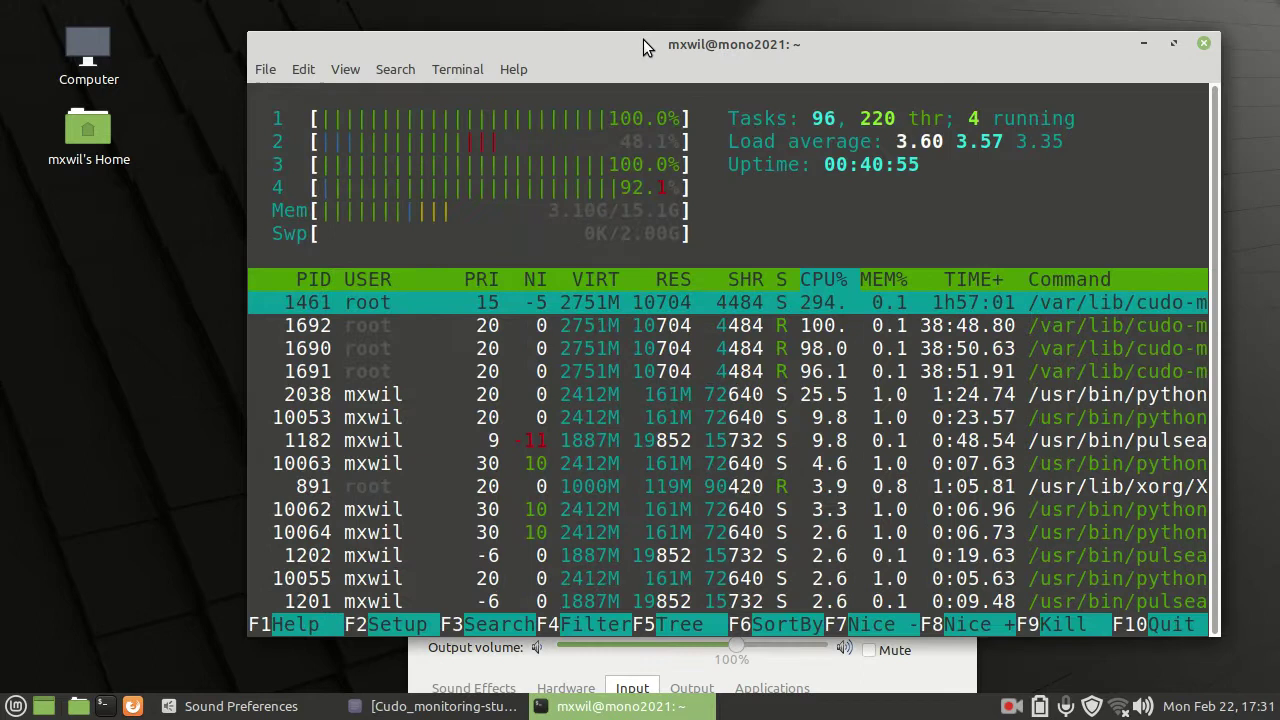
drag(812, 44, 718, 16)
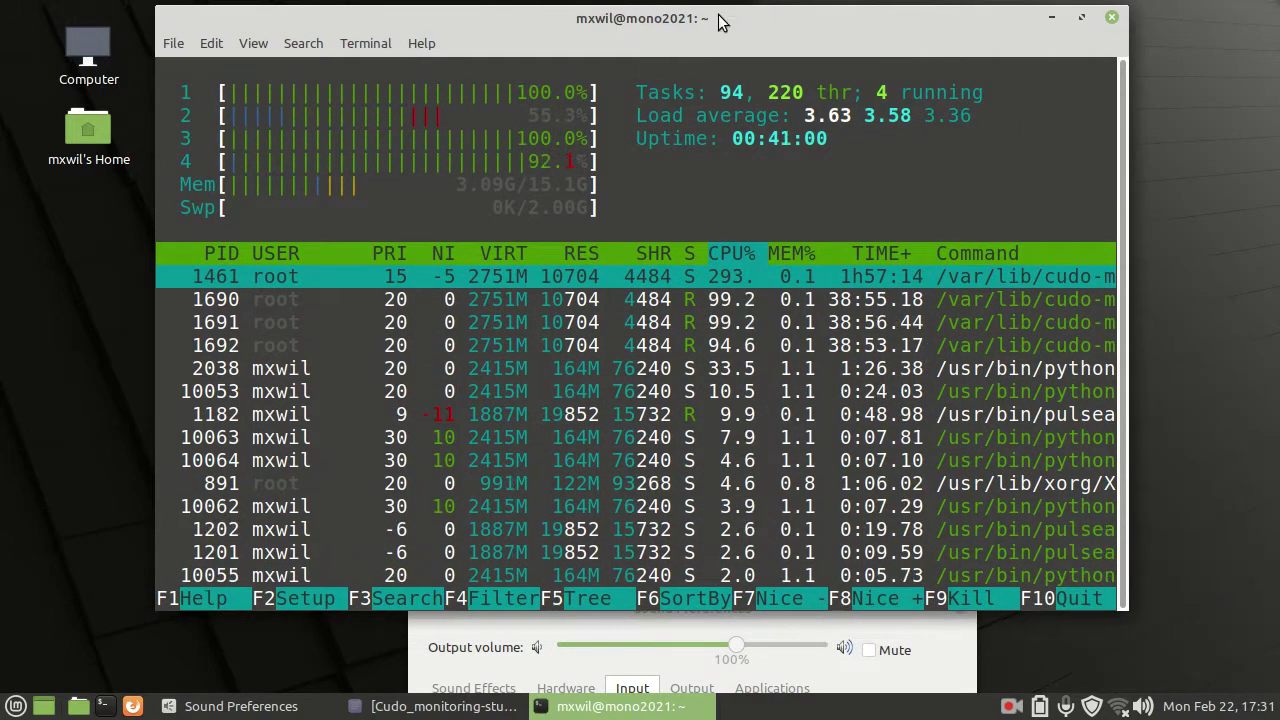
click(725, 253)
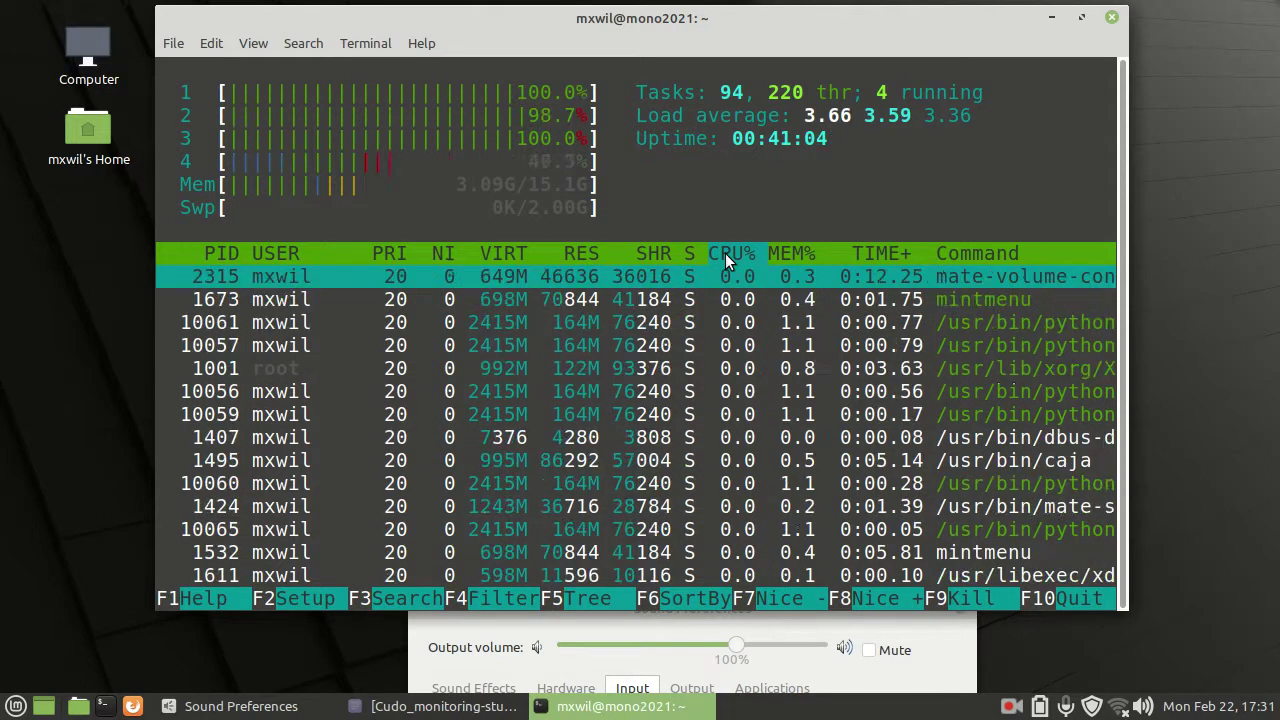
click(725, 253)
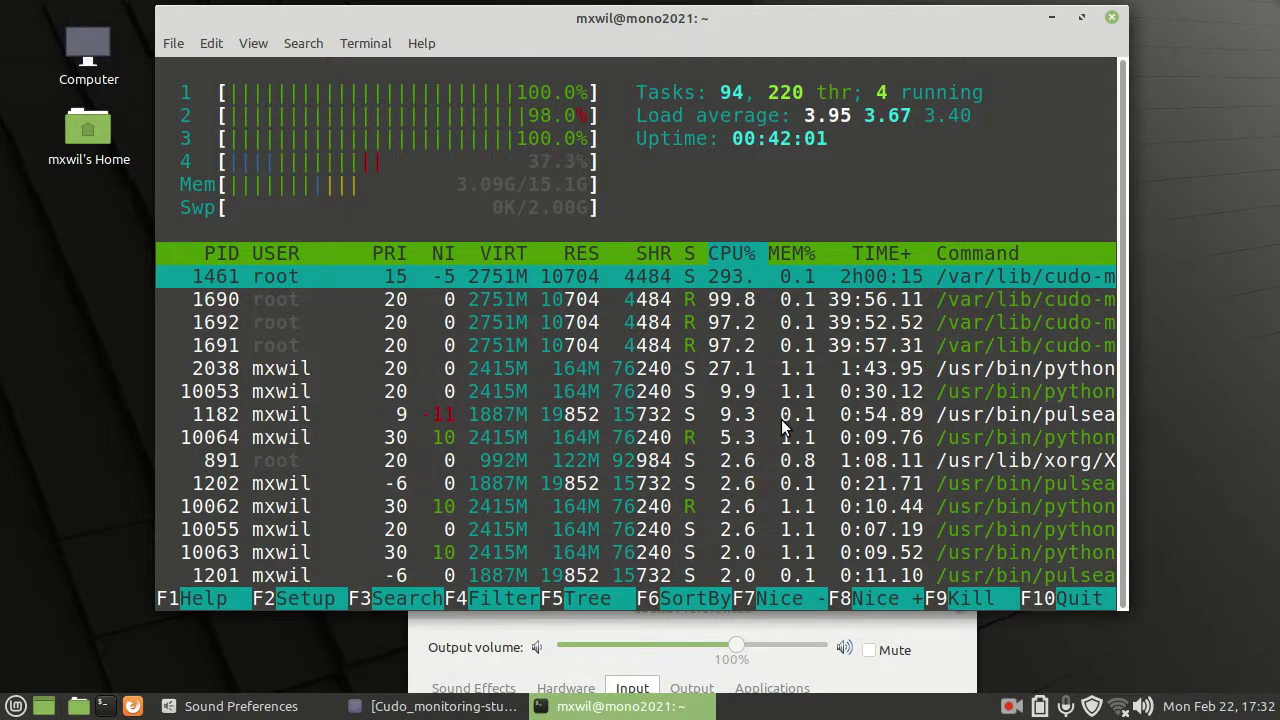
- Quit htop, then briefly raise and re-minimize the monitoring notes file
key(q)
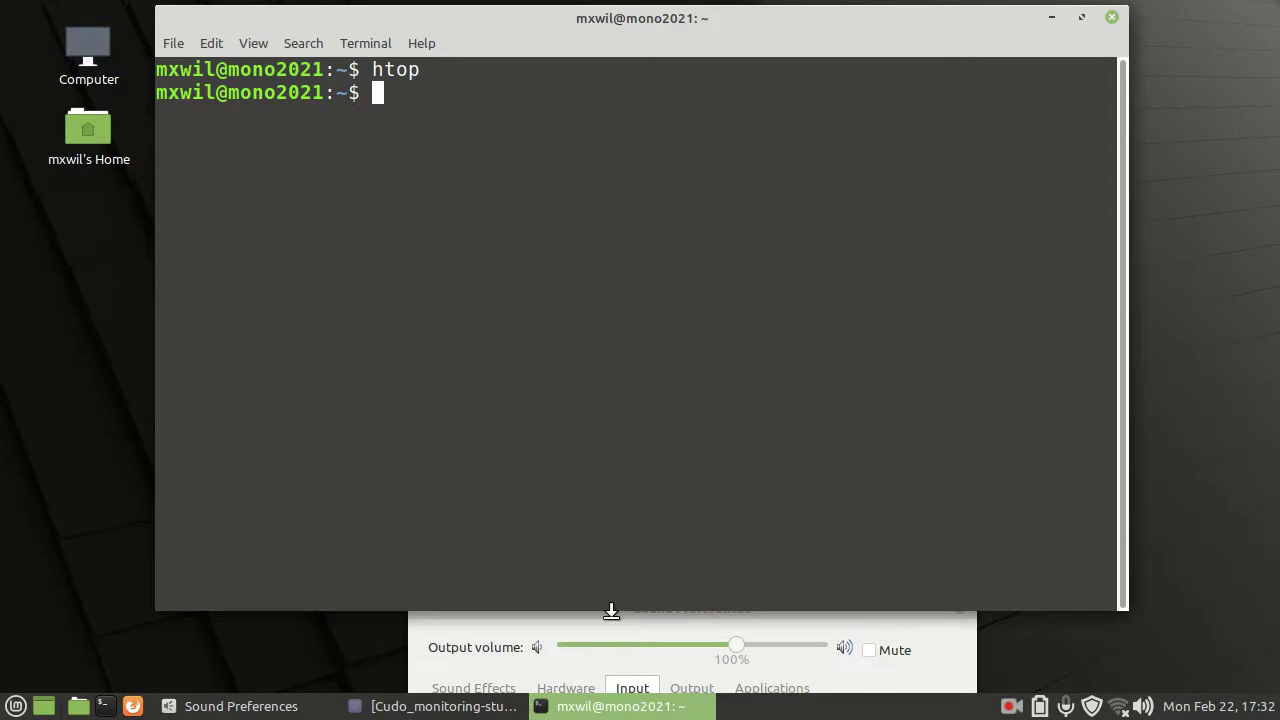
mouse_move(515, 708)
click(398, 706)
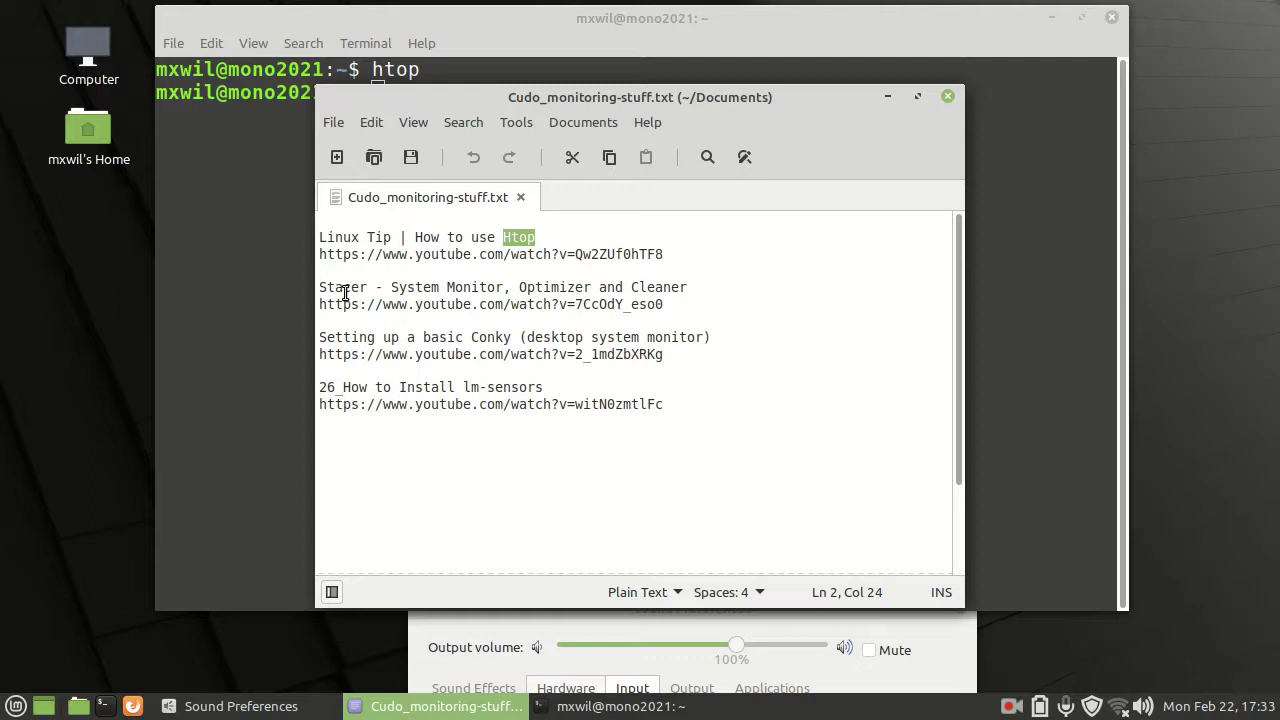
click(888, 97)
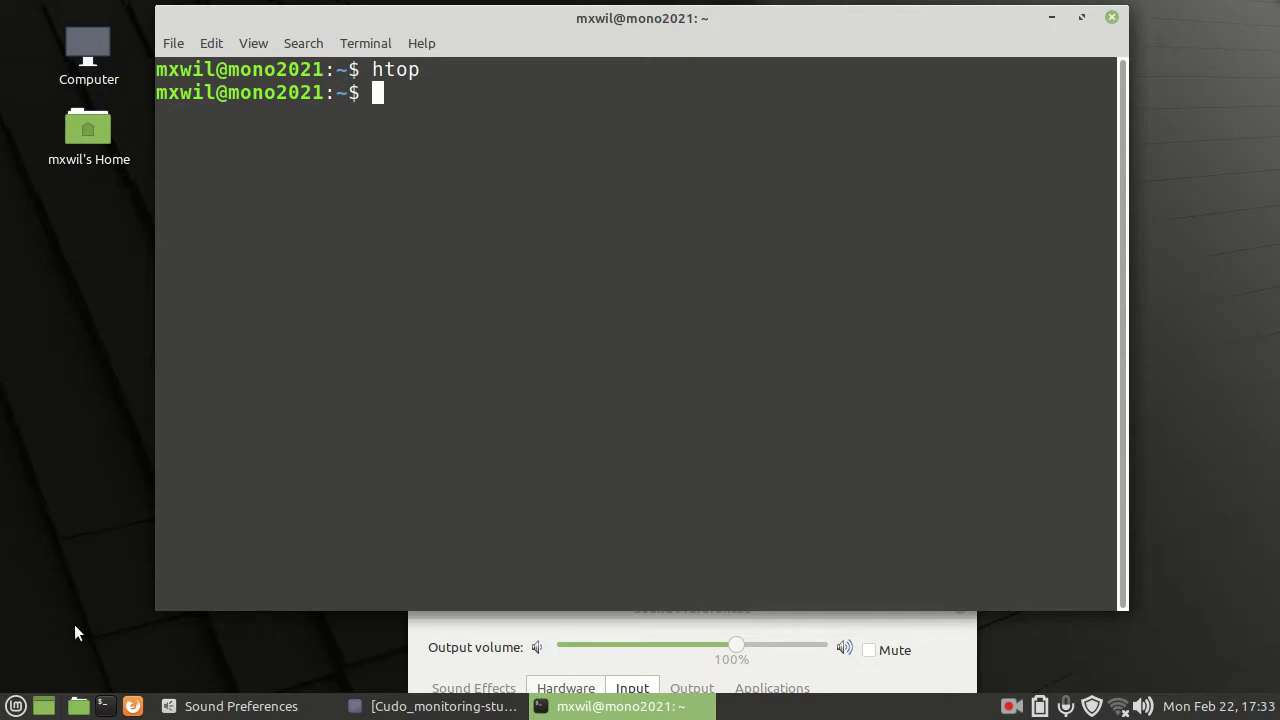
click(16, 708)
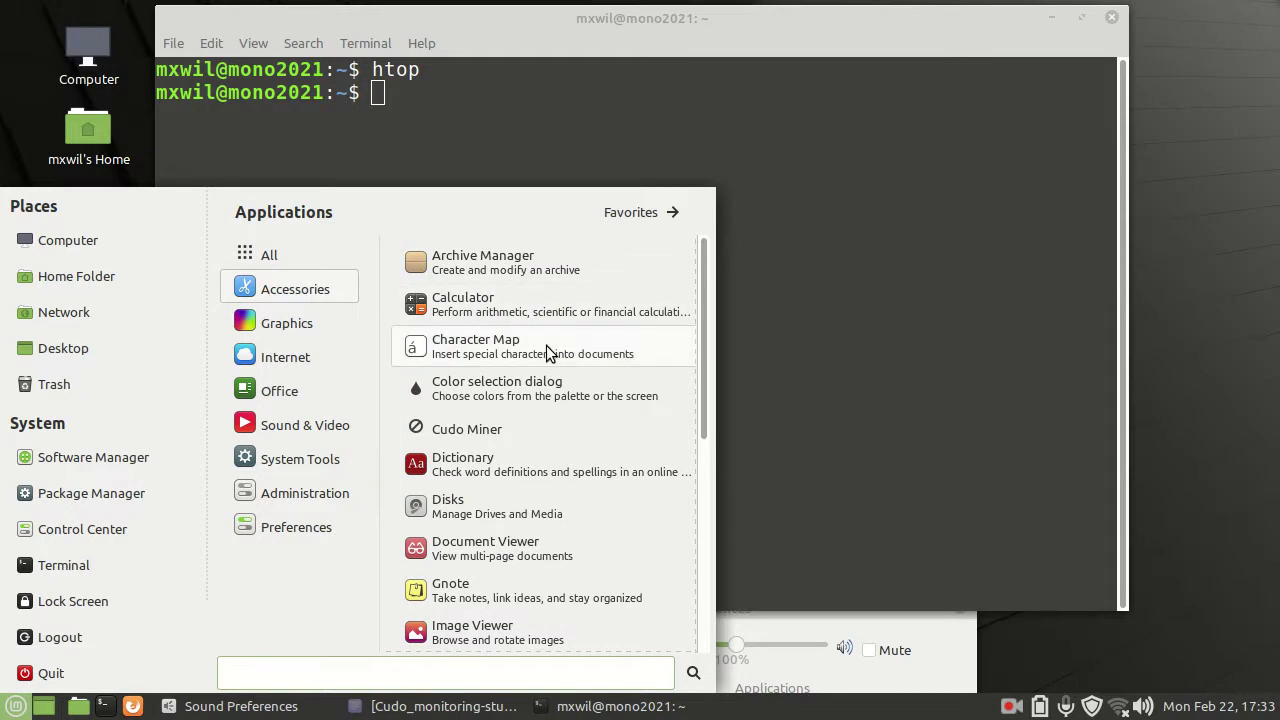
scroll(542, 429, down, 2)
scroll(544, 410, down, 5)
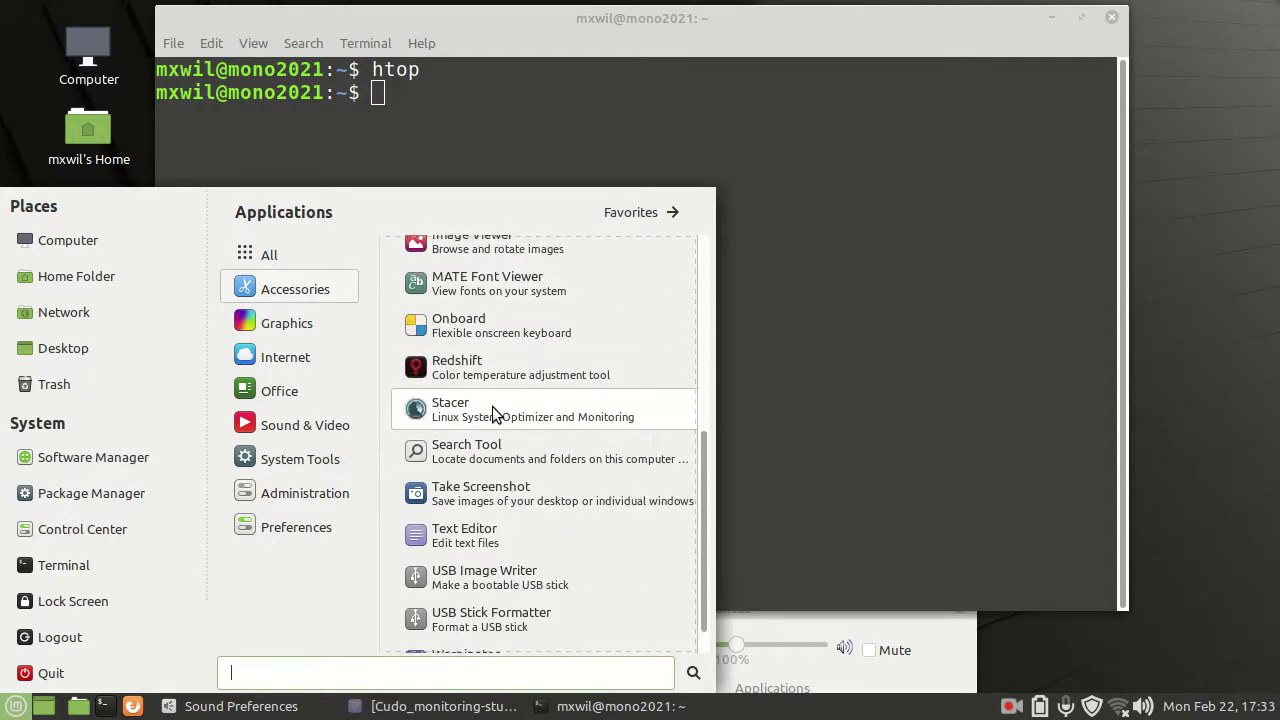
click(492, 406)
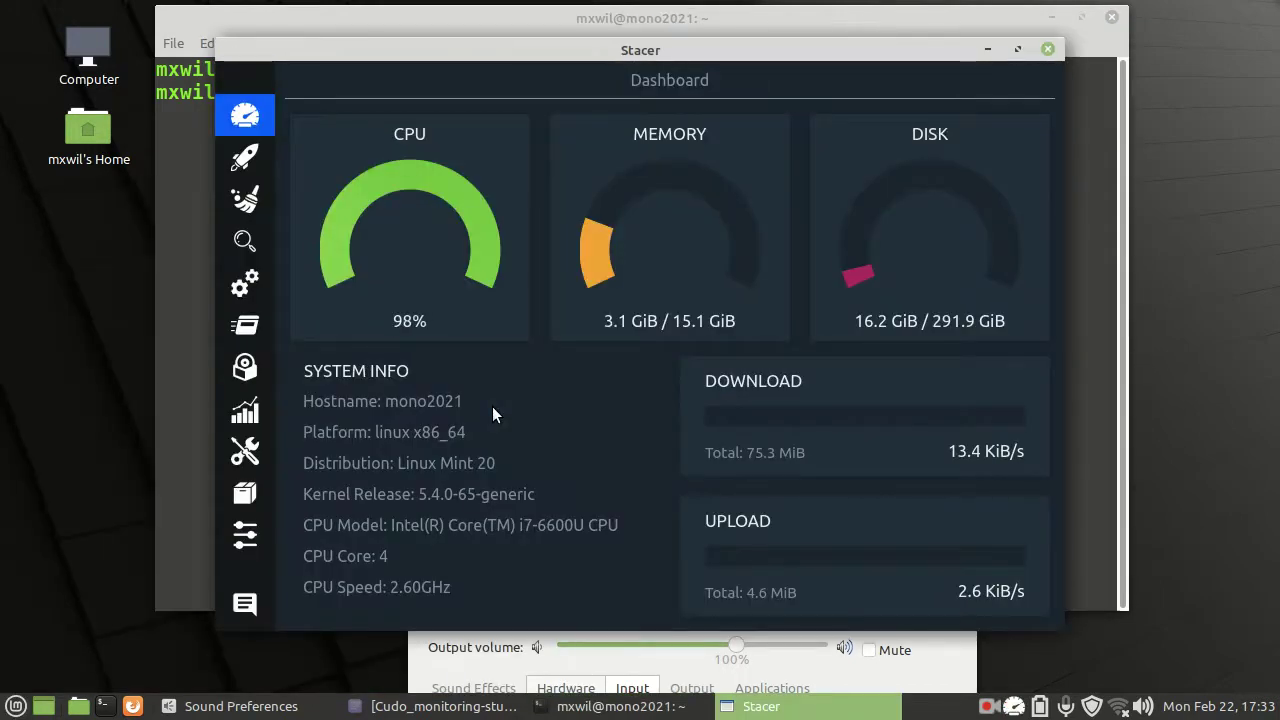
click(1047, 50)
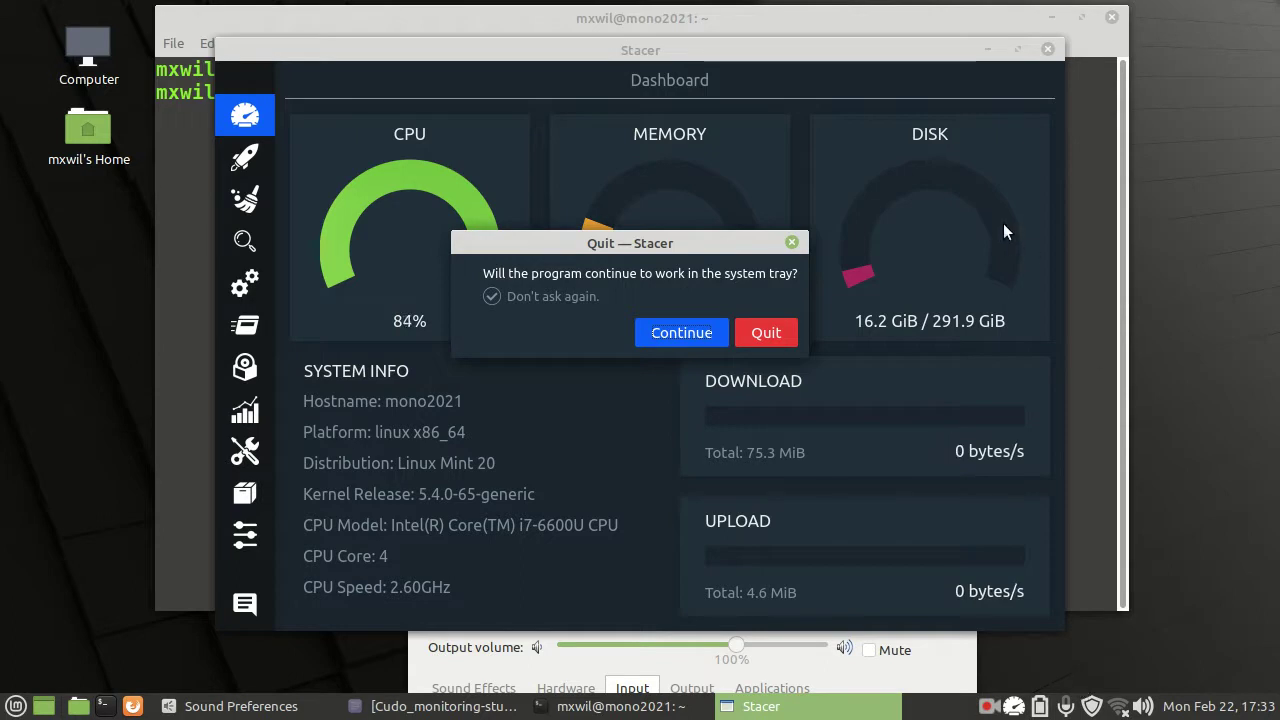
click(766, 332)
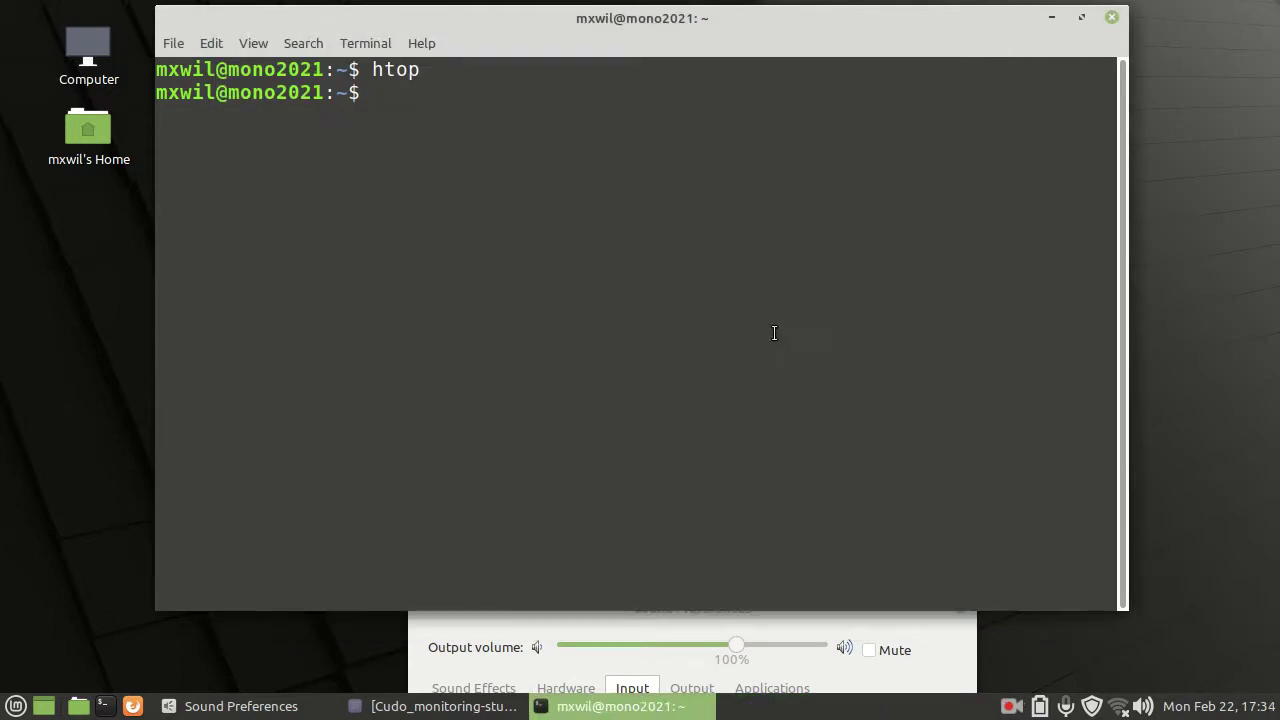
- Relaunch Stacer from the terminal with the stacer command
text(w)
key(BackSpace)
text(stacer)
key(Return)
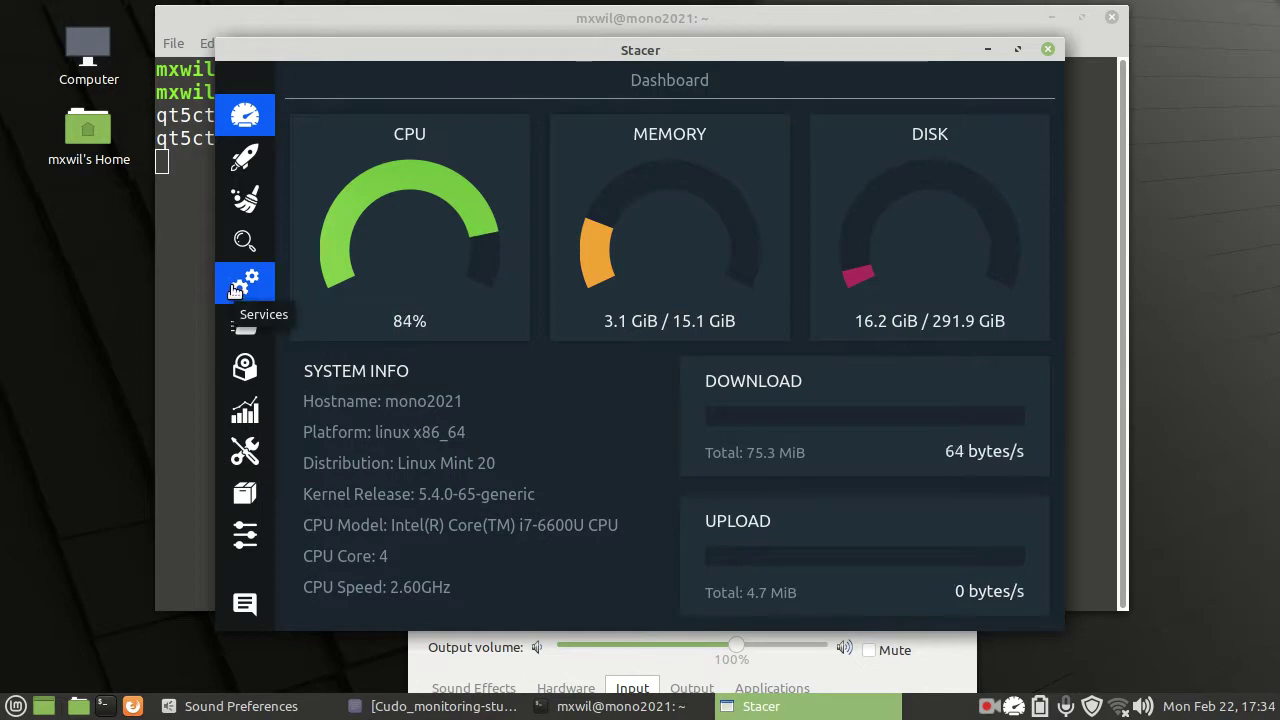
click(240, 287)
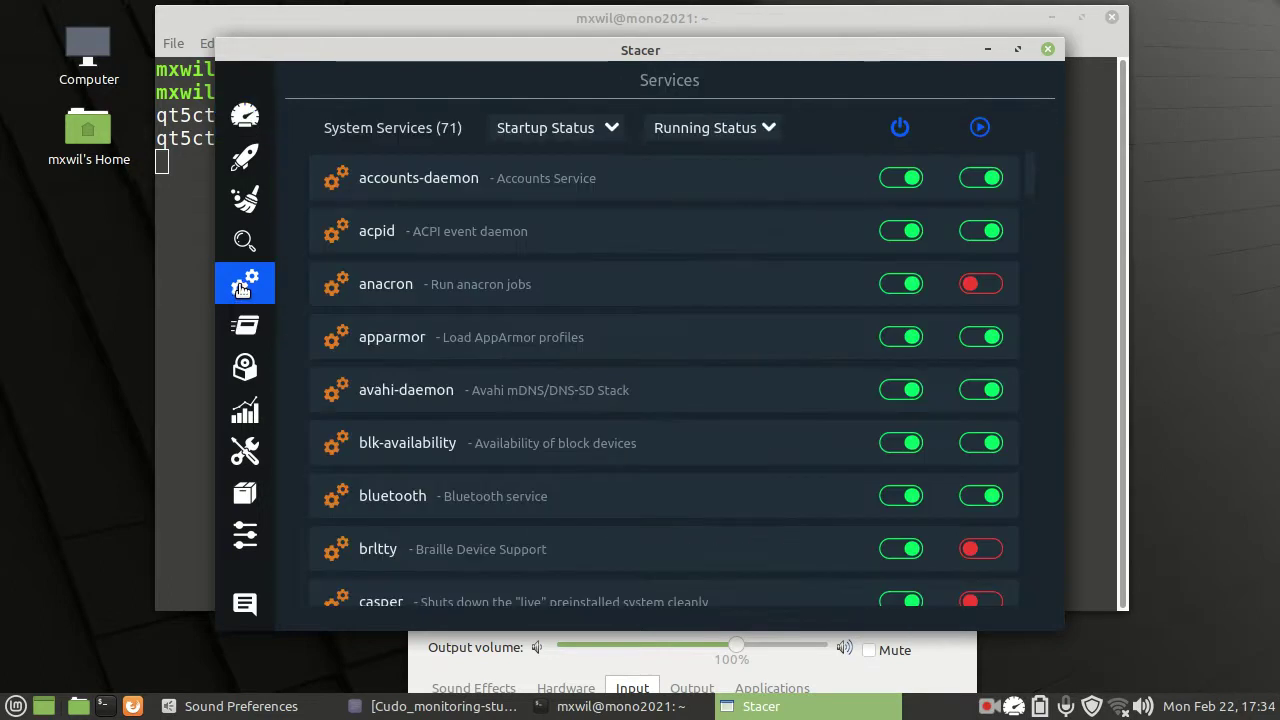
scroll(582, 297, down, 1)
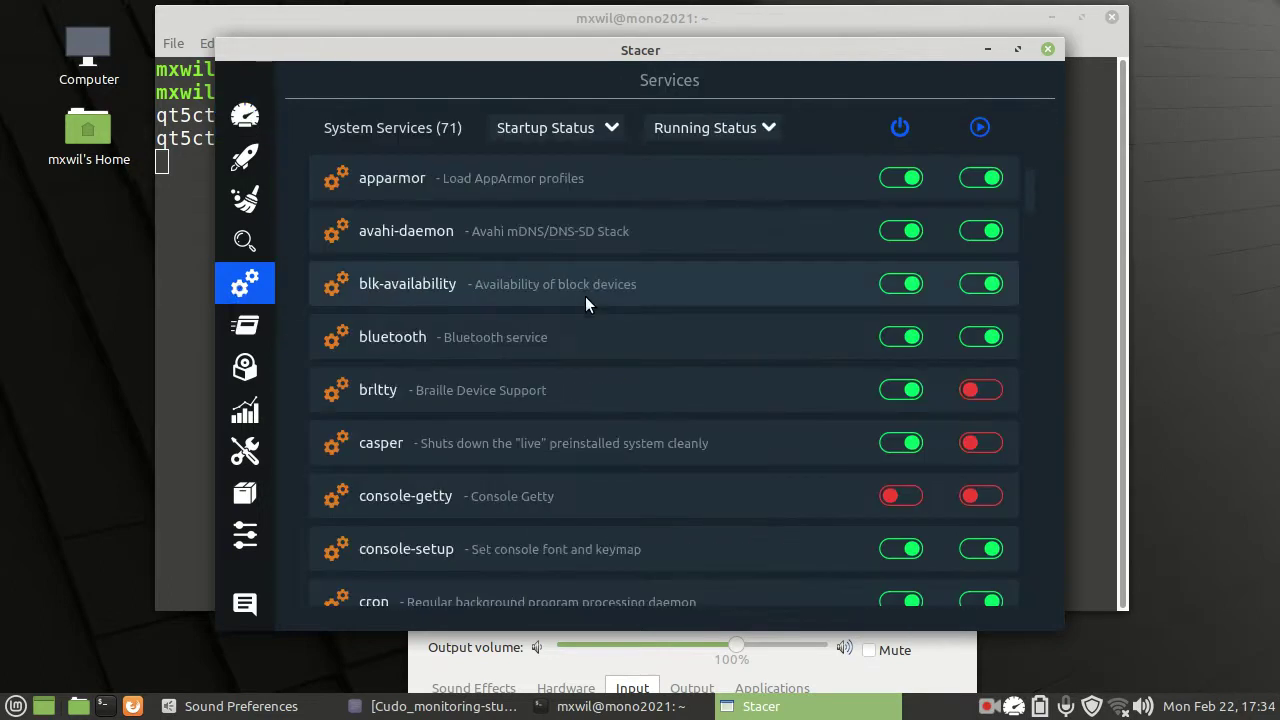
scroll(585, 297, down, 1)
scroll(591, 315, down, 1)
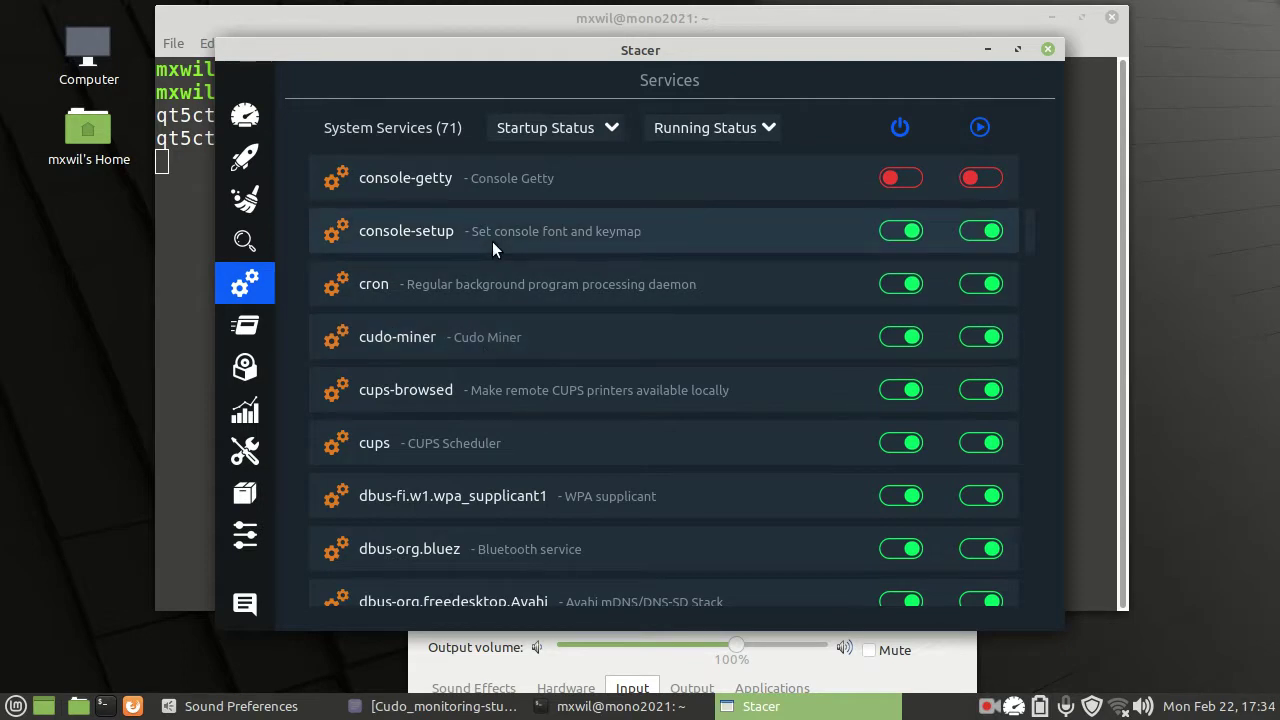
scroll(492, 241, up, 1)
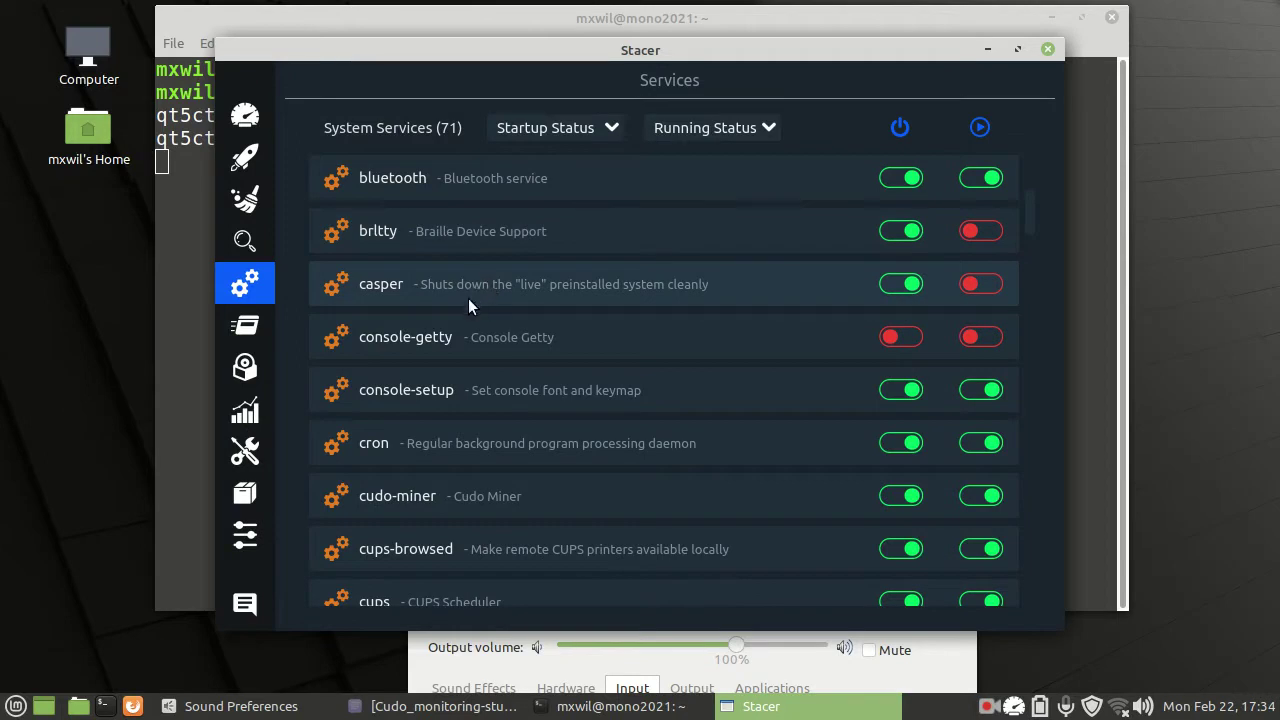
scroll(492, 378, down, 2)
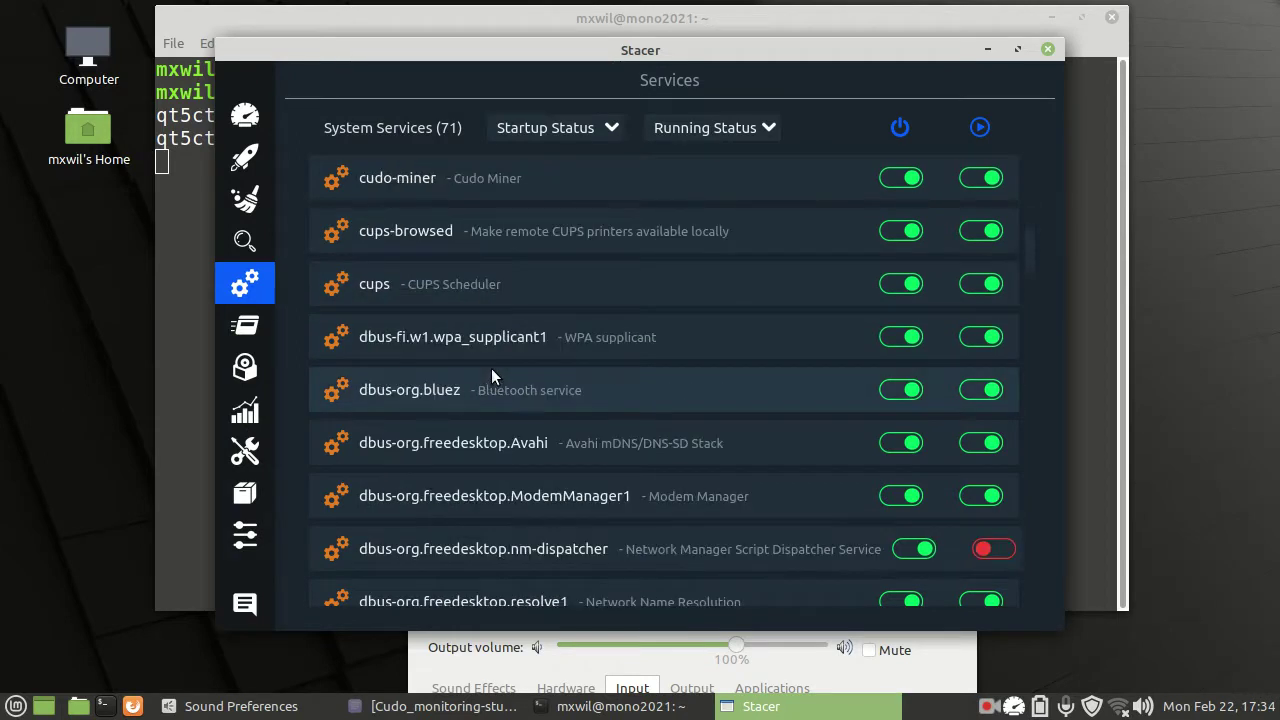
scroll(473, 271, up, 1)
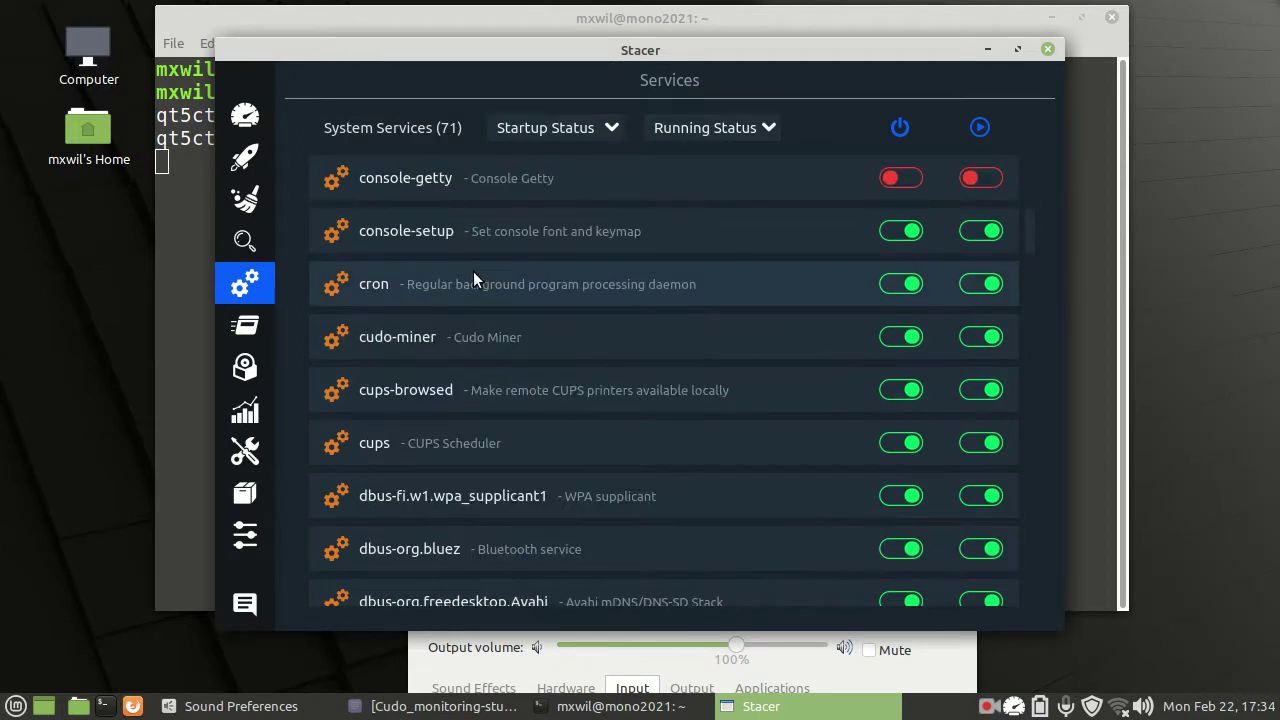
- View Stacer's Resources graphs with all four CPUs at 100%, shift the window down, and close it
click(245, 416)
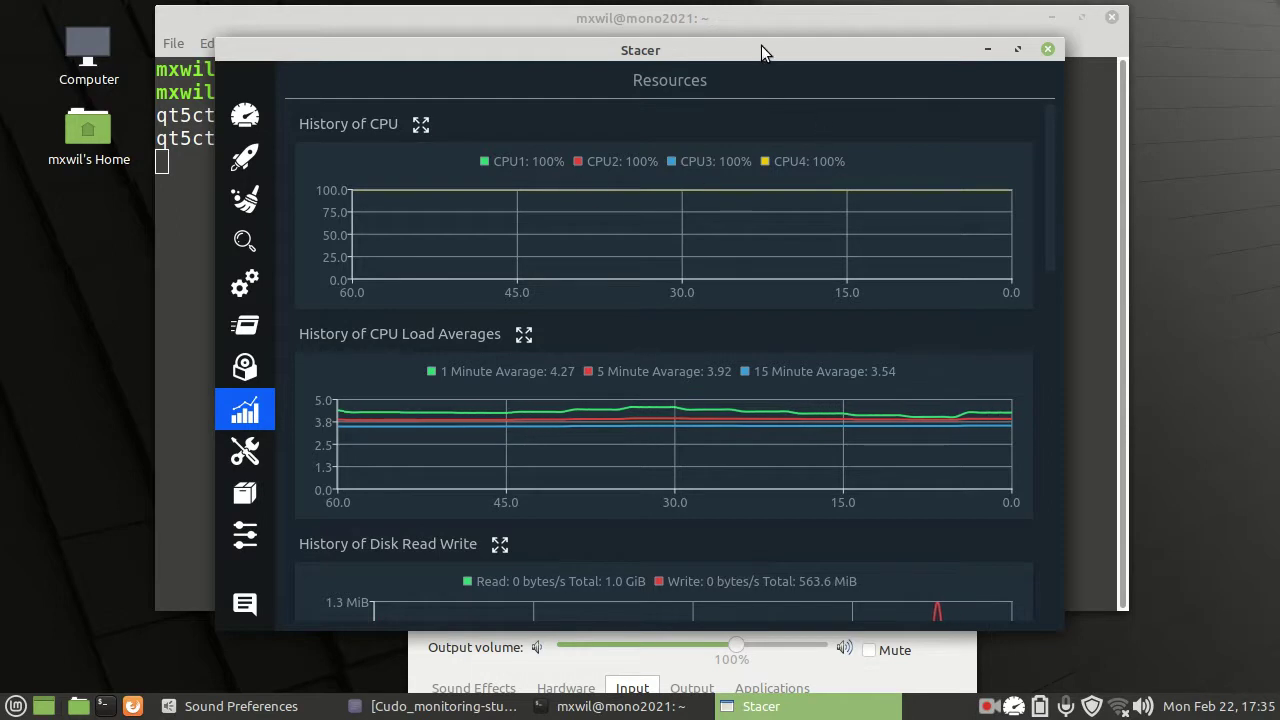
drag(761, 46, 761, 72)
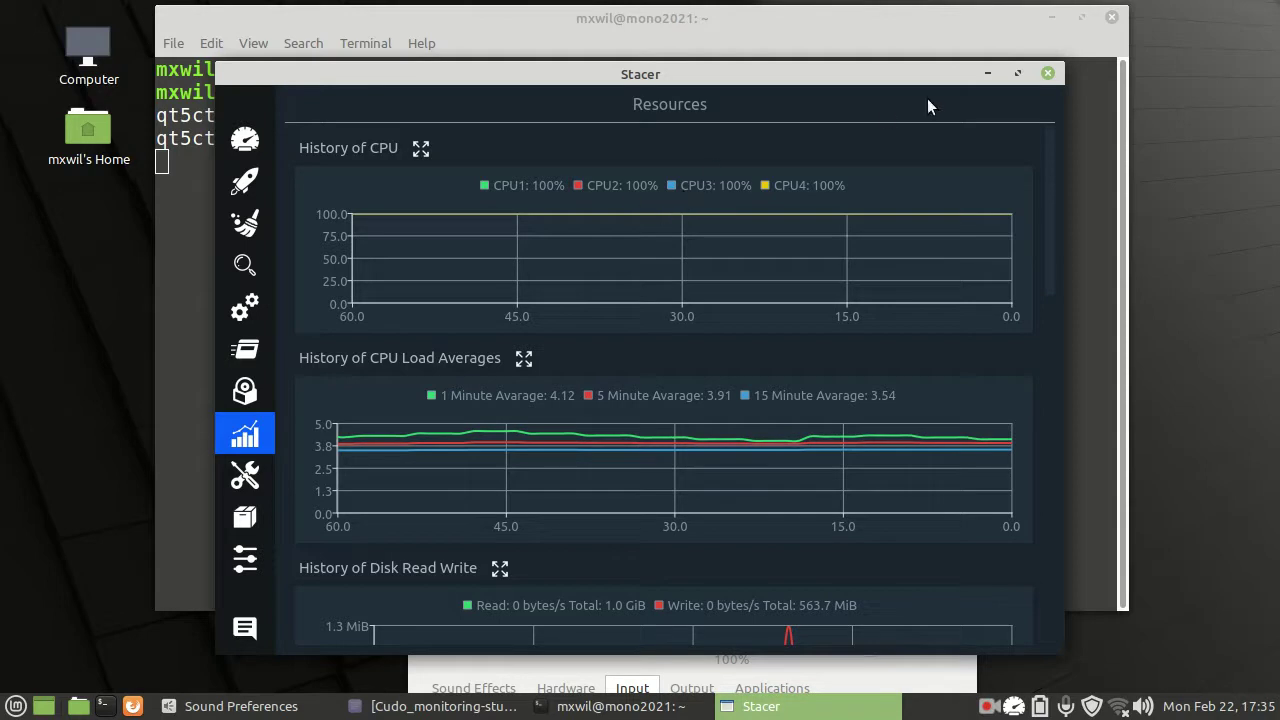
click(1054, 73)
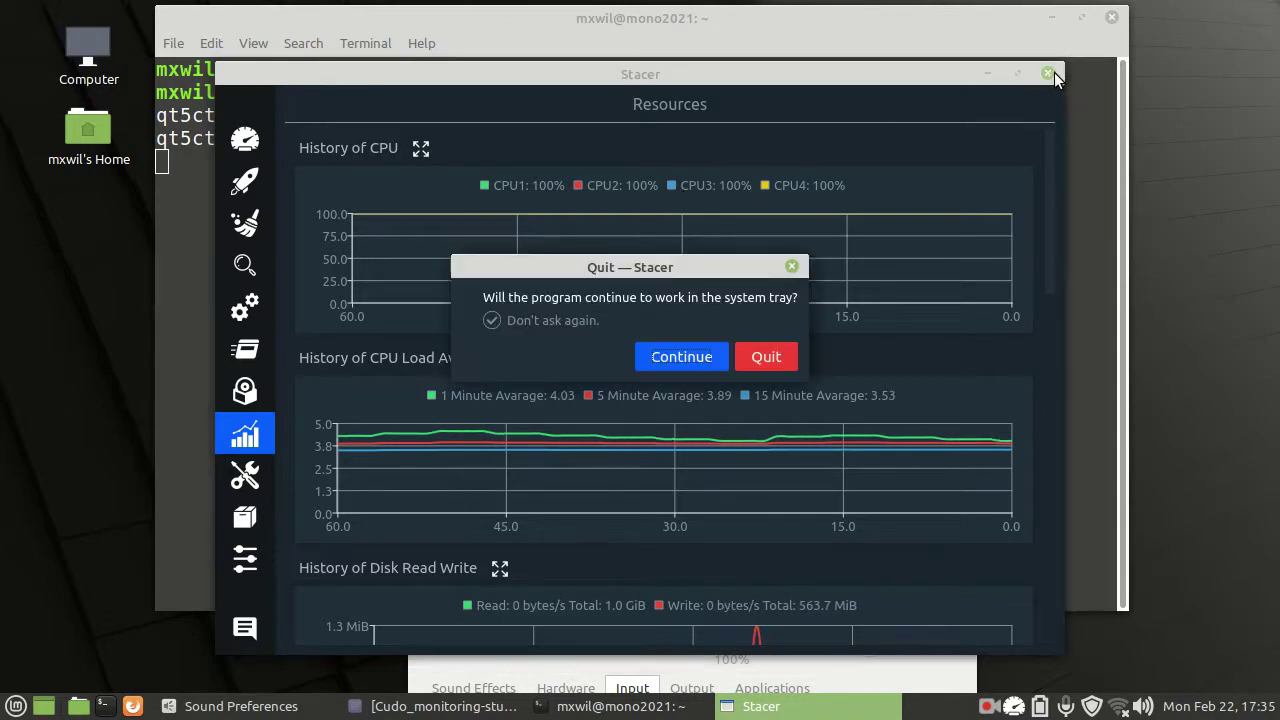
- Quit Stacer entirely instead of keeping it in the tray, then raise and minimize the notes
click(767, 357)
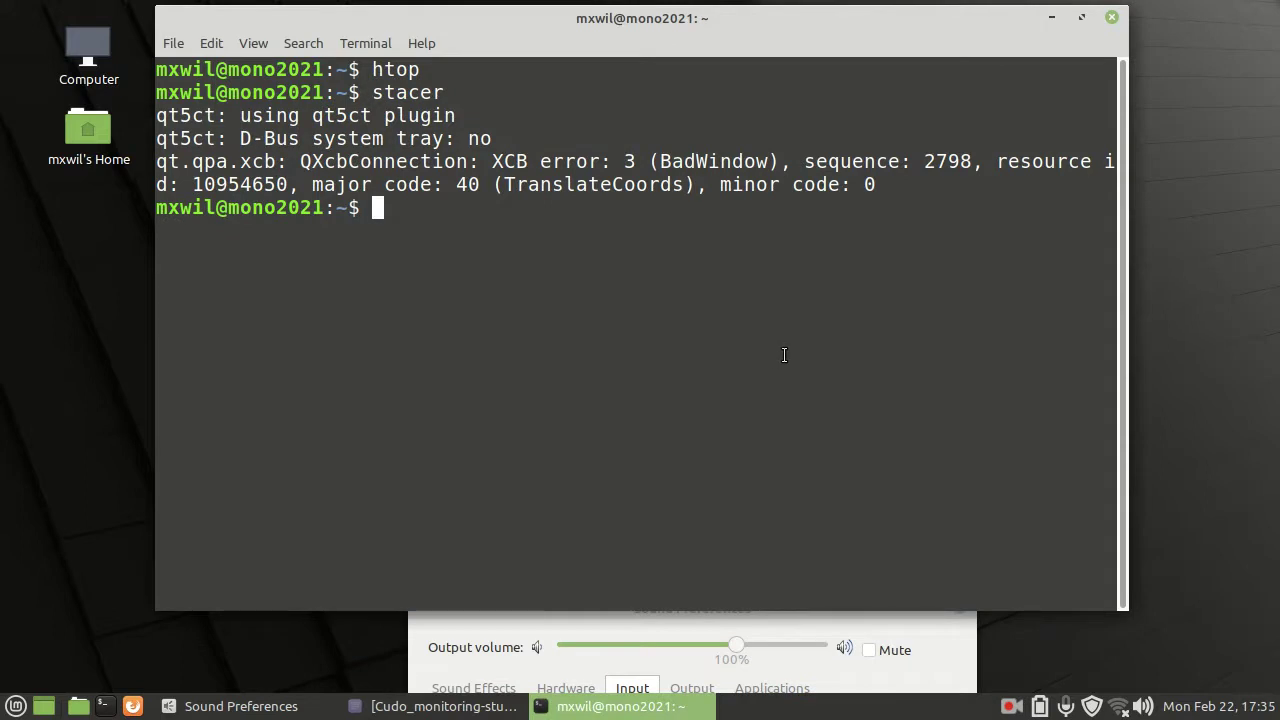
click(408, 710)
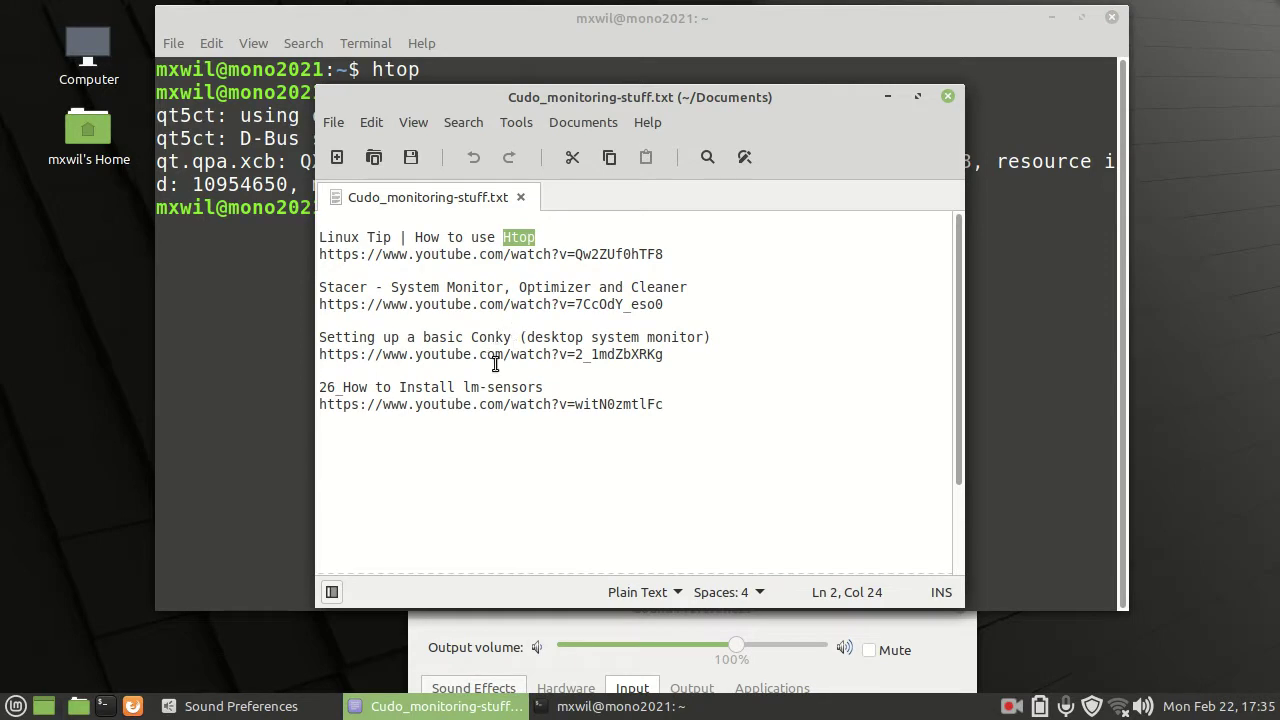
click(890, 95)
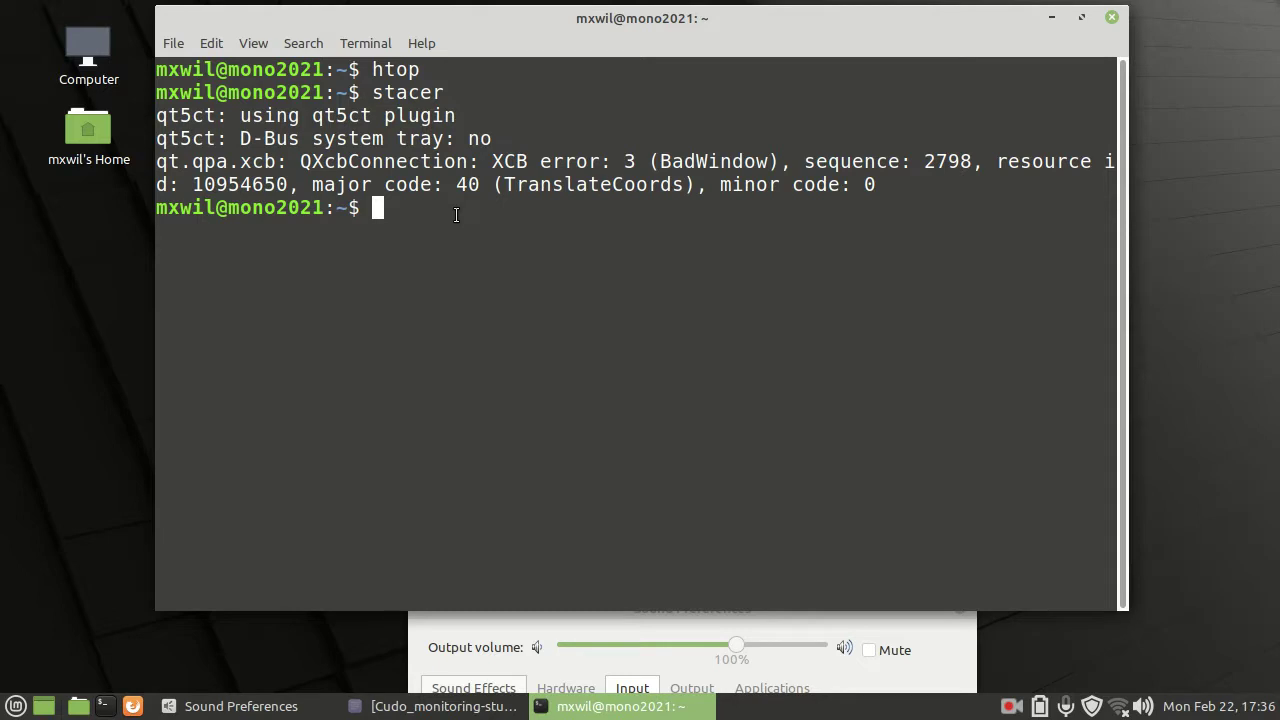
- Start the conky desktop system monitor from the terminal prompt
text(conky)
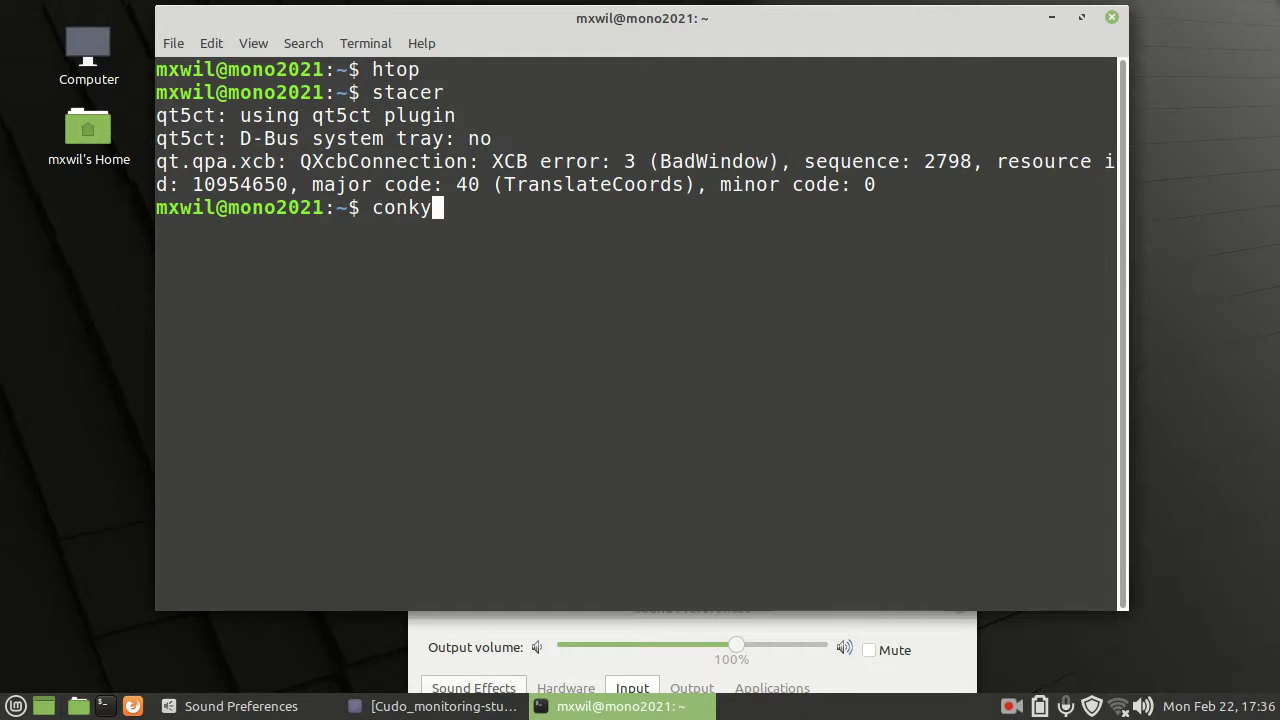
key(Return)
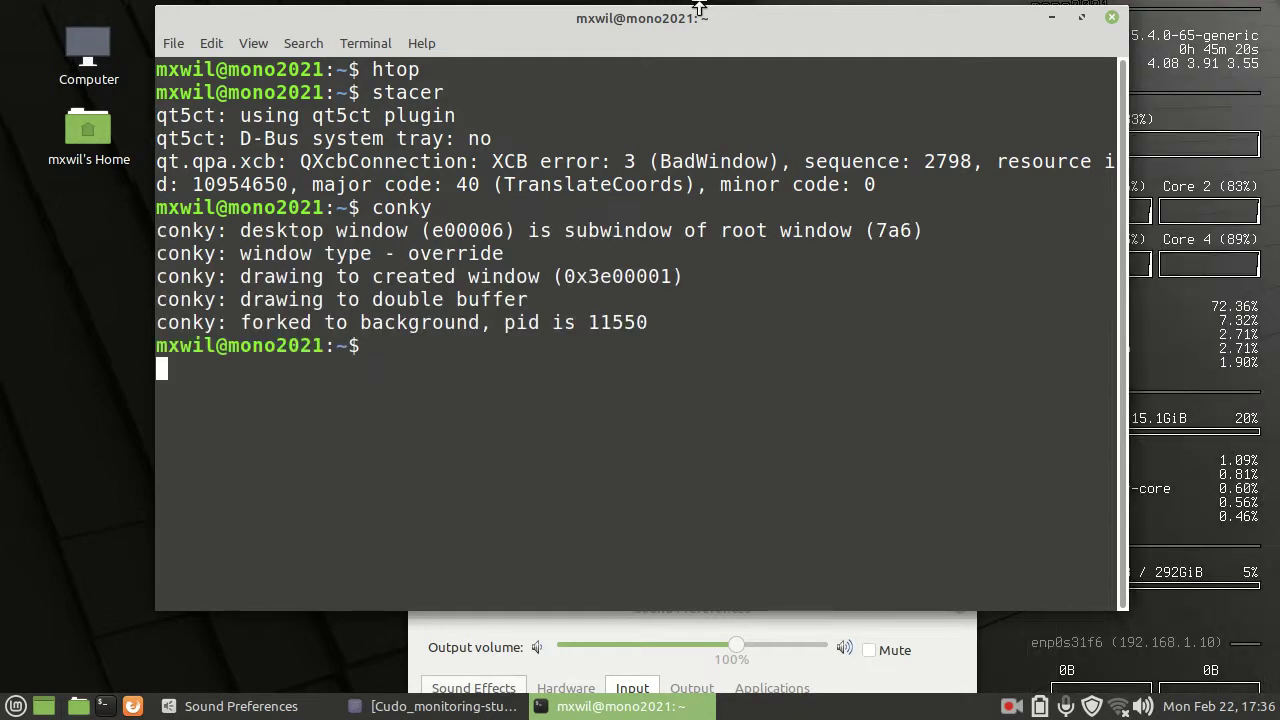
- Minimize the terminal to reveal Conky's overlay showing xmrig at about 73% CPU
click(1051, 18)
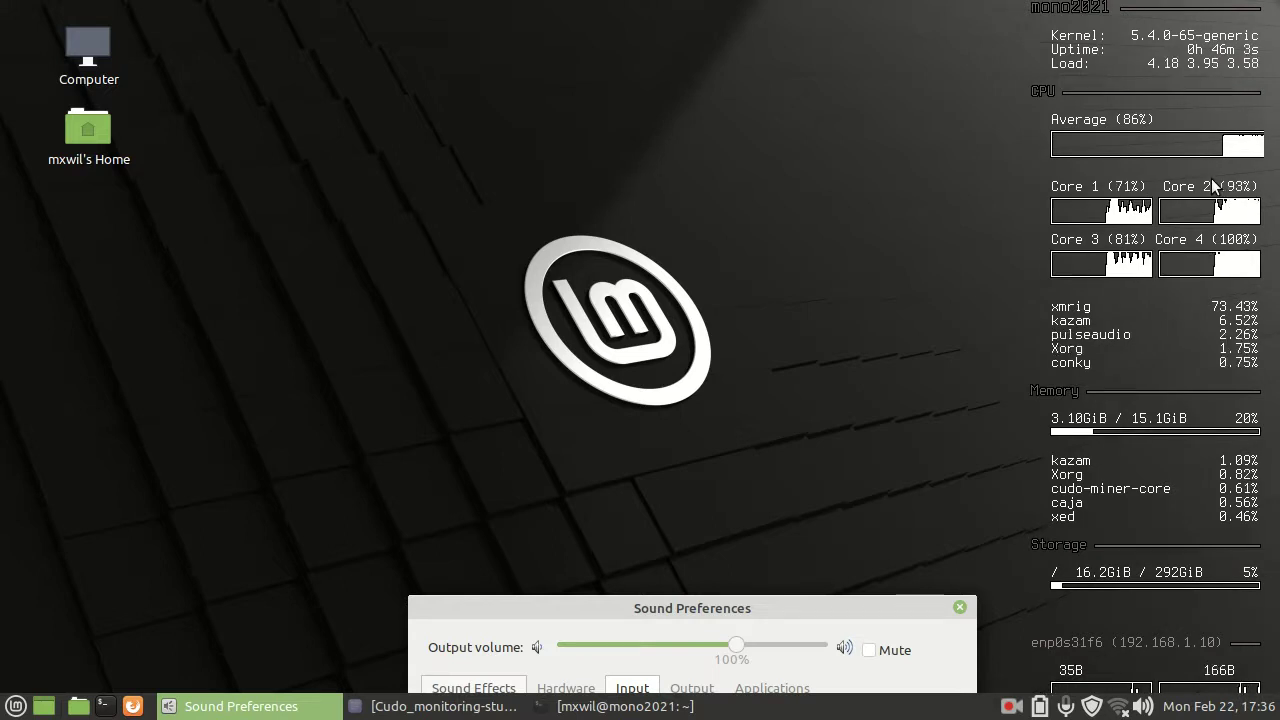
- Raise Xed with Cudo_monitoring-stuff.txt, showing the Htop, Stacer, Conky and lm-sensors links
click(436, 707)
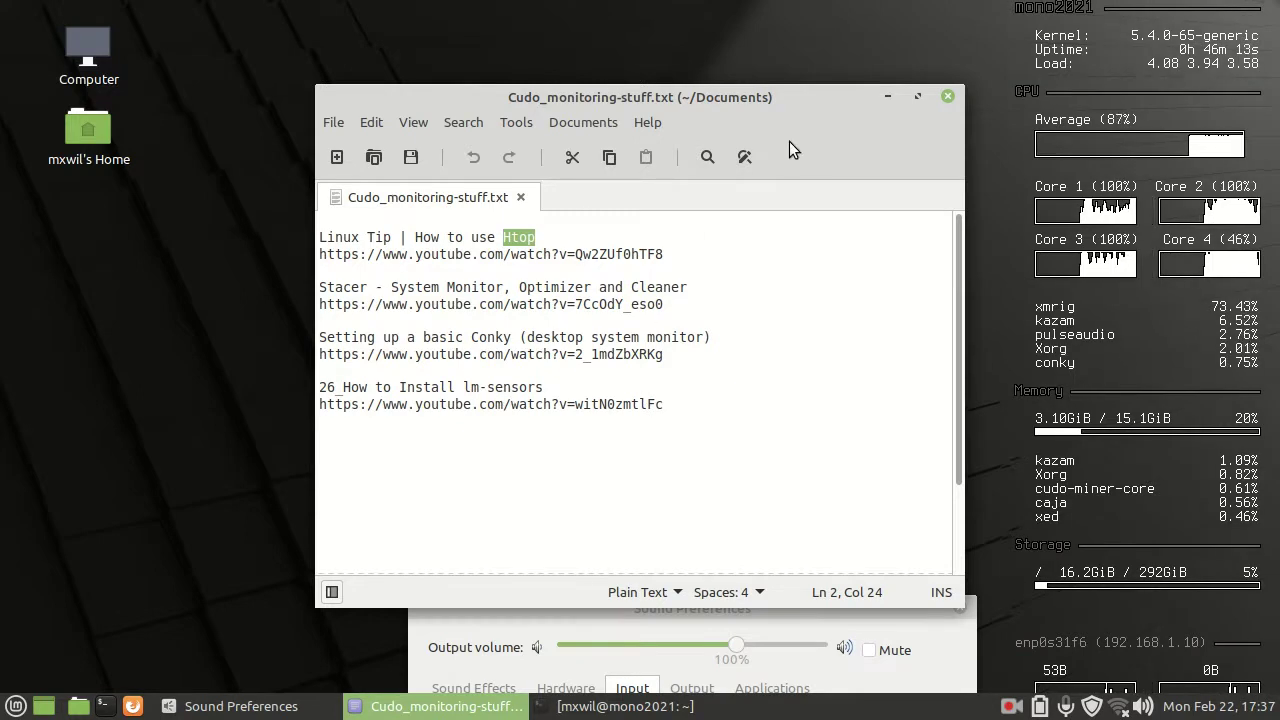
- Minimize the notes, restore the old terminal window, and close it
click(886, 97)
mouse_move(630, 706)
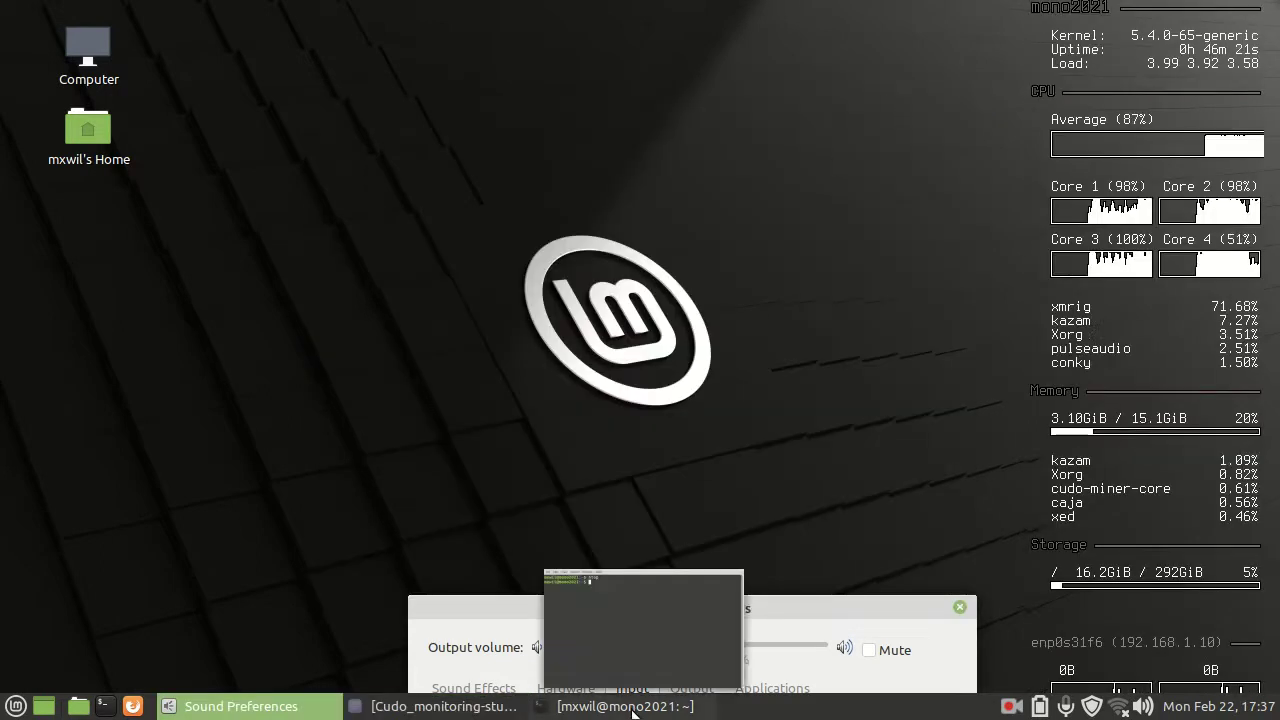
click(632, 710)
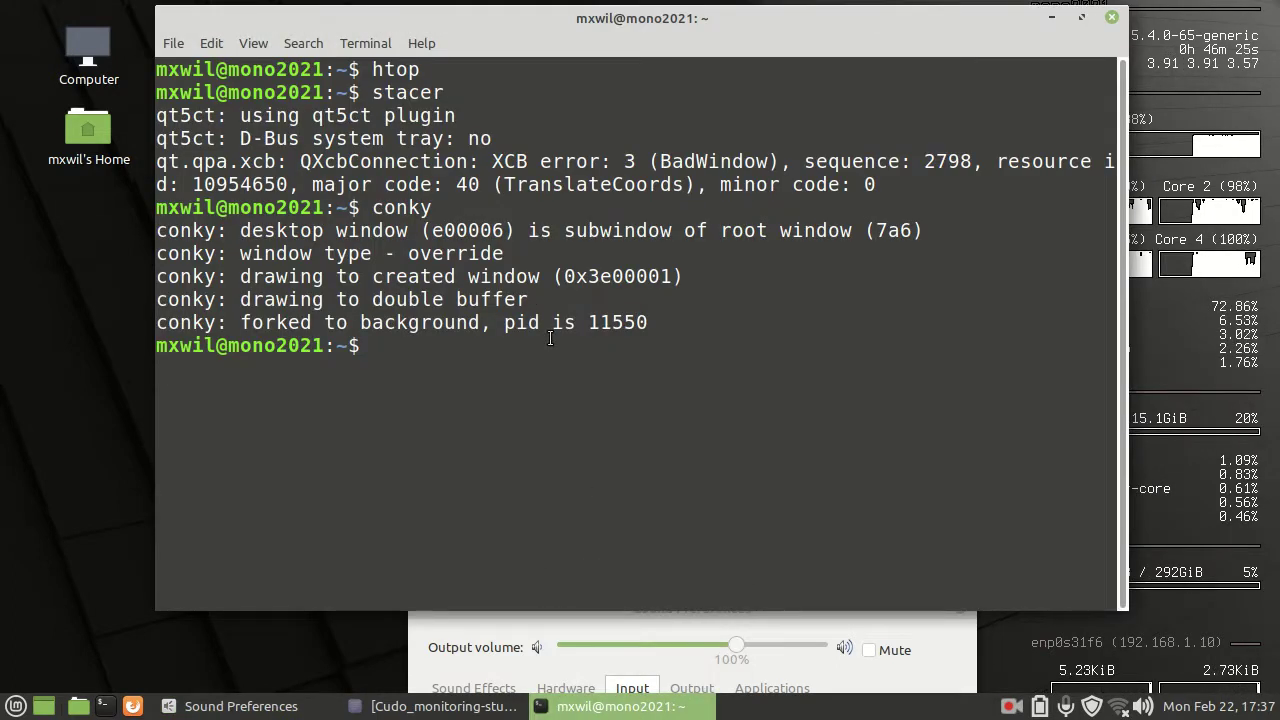
click(1112, 20)
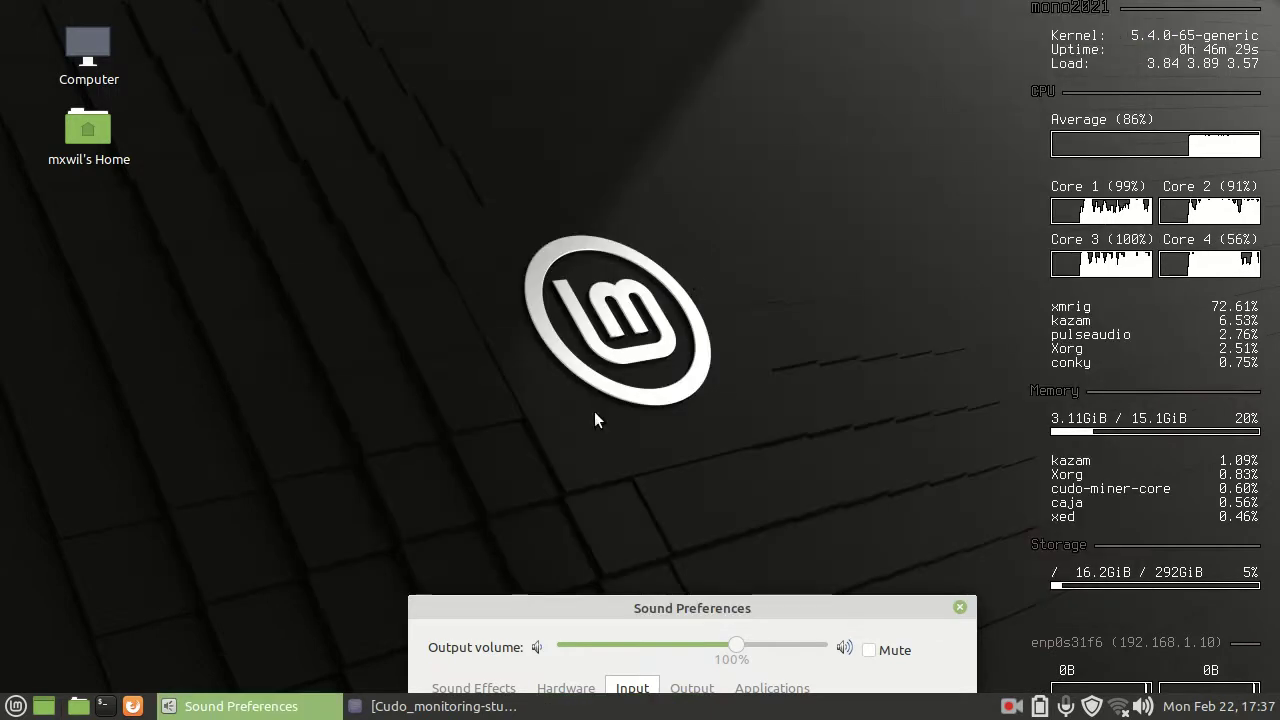
- Open a new MATE Terminal window and draft 'sudo apt install -y conky'
click(103, 706)
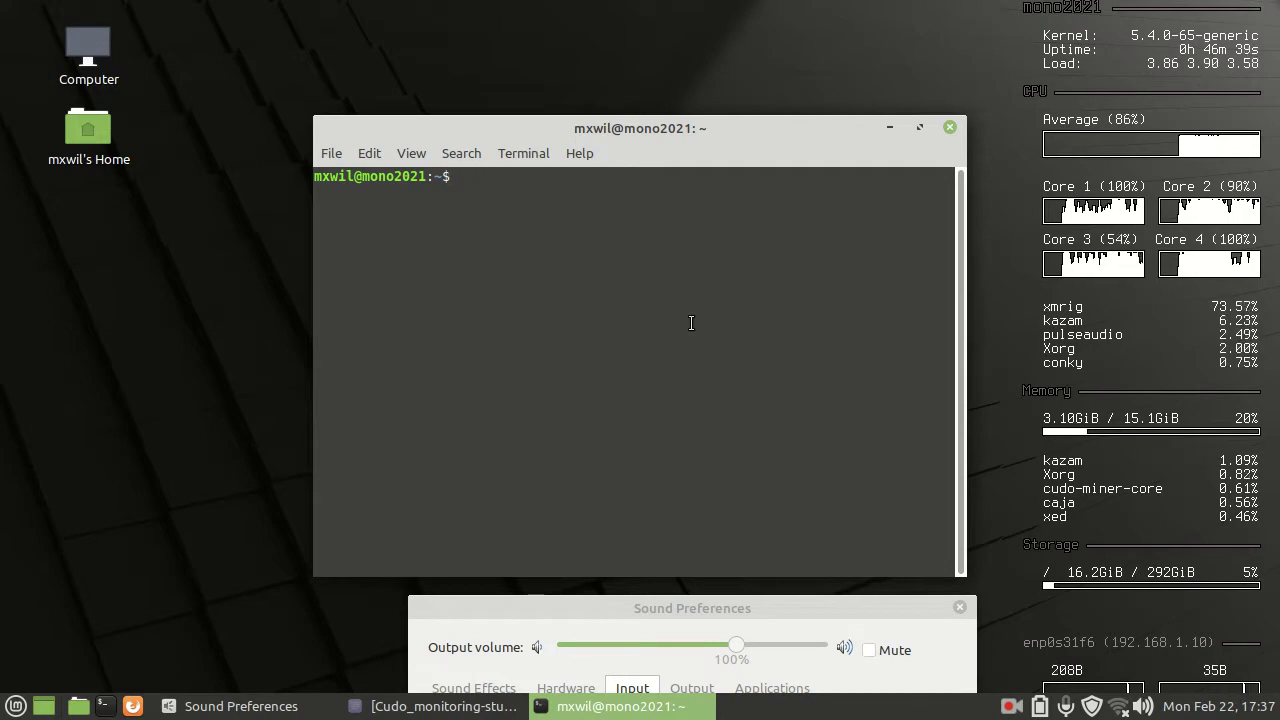
text(sudo apt)
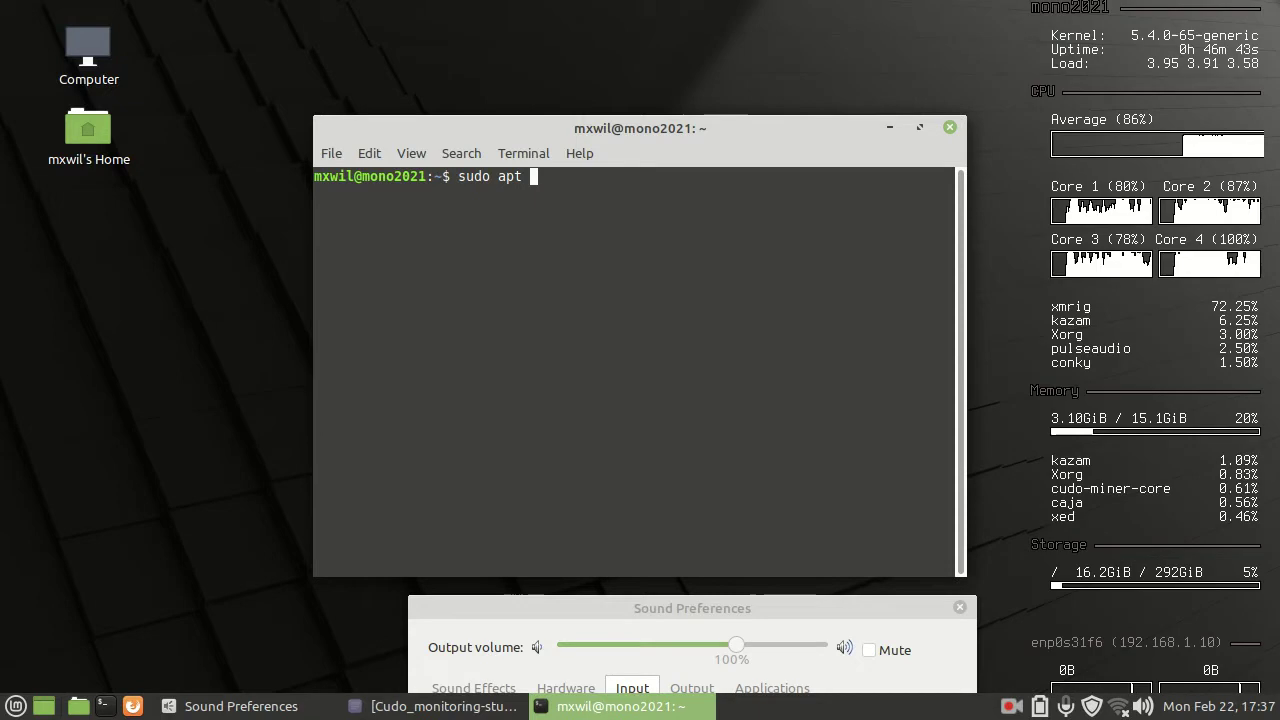
text( install conky)
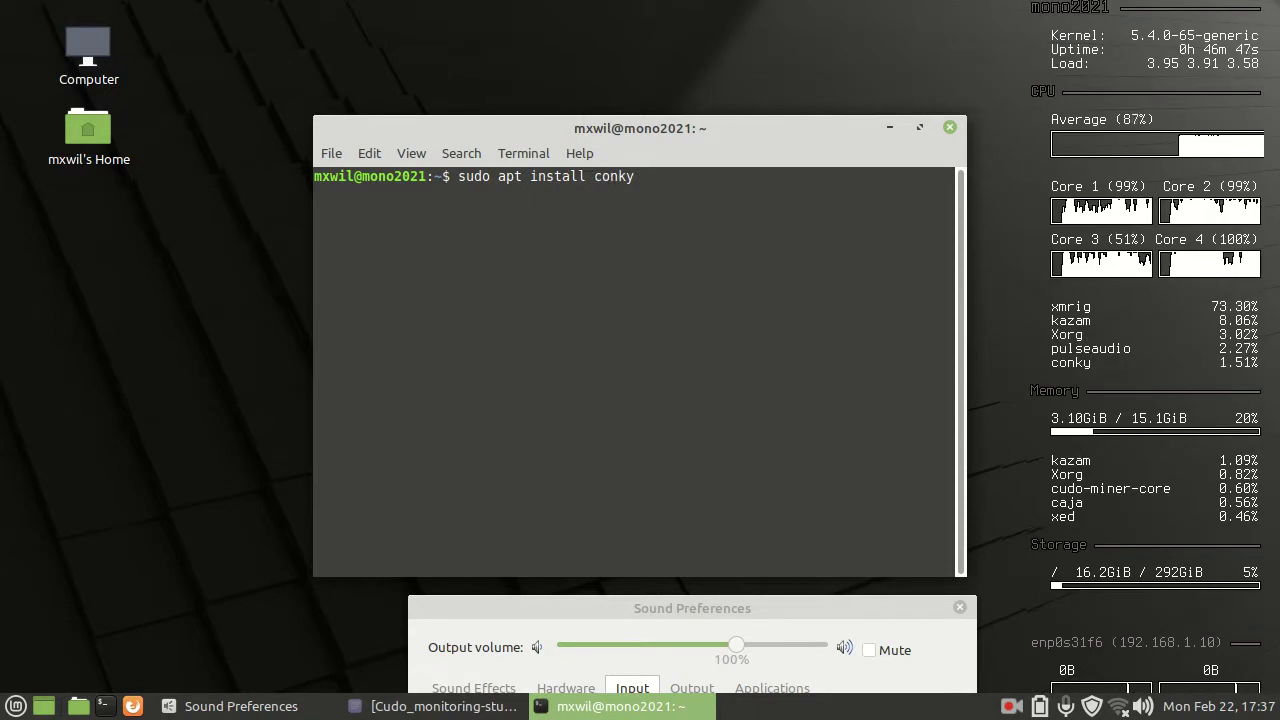
key(Left)
key(Left)
key(Left)
key(Left)
key(Left)
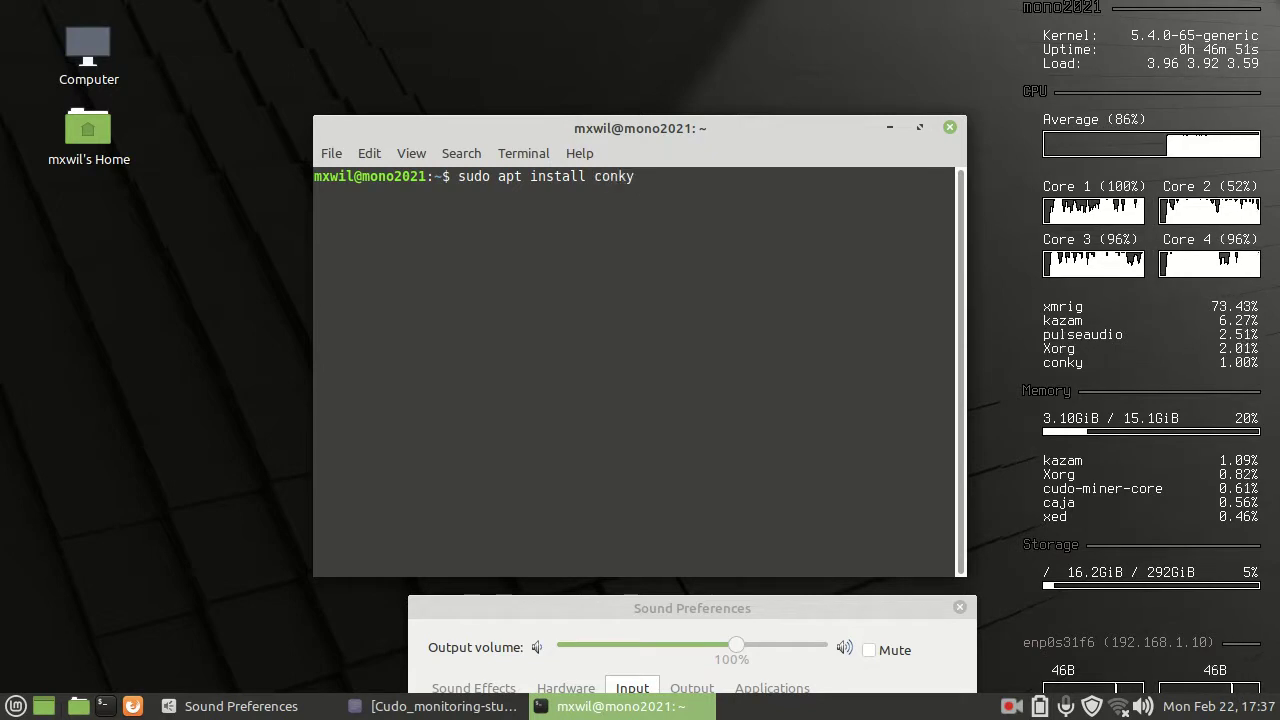
text(-y)
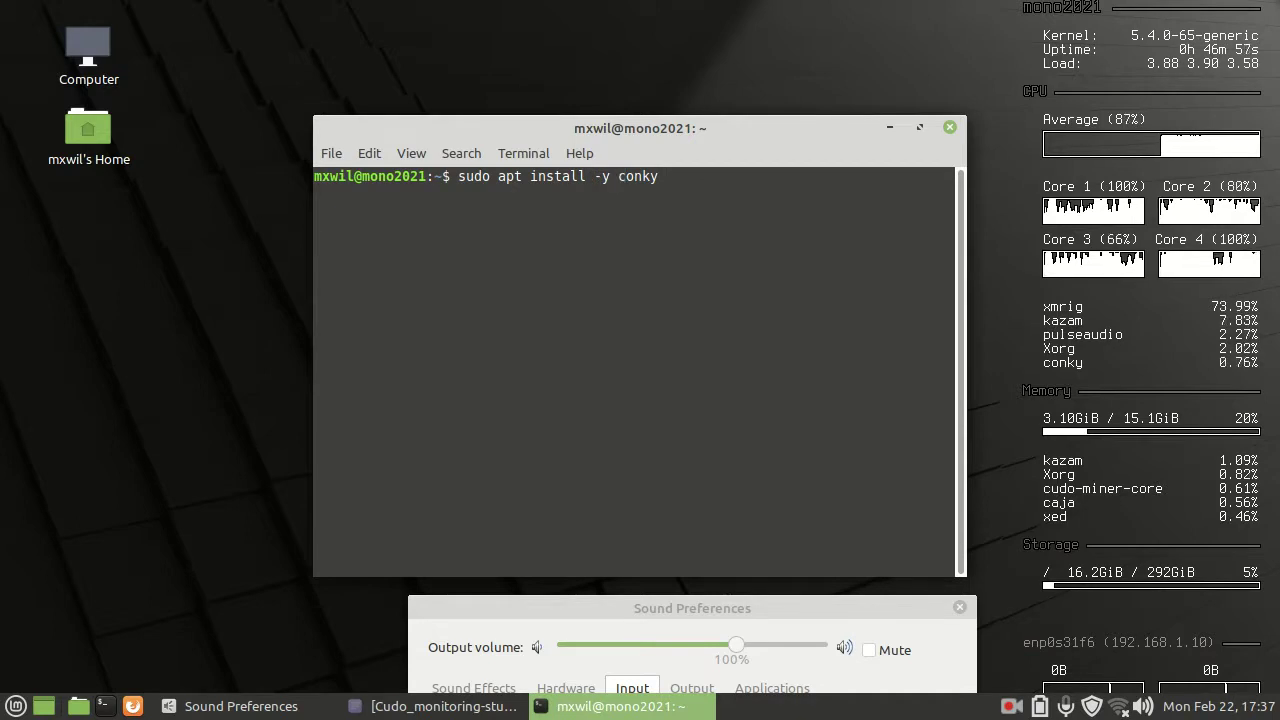
- Change the drafted package to lm-sensors, then erase the whole command line without running it
key(Right)
key(Right)
key(Right)
key(Right)
key(Right)
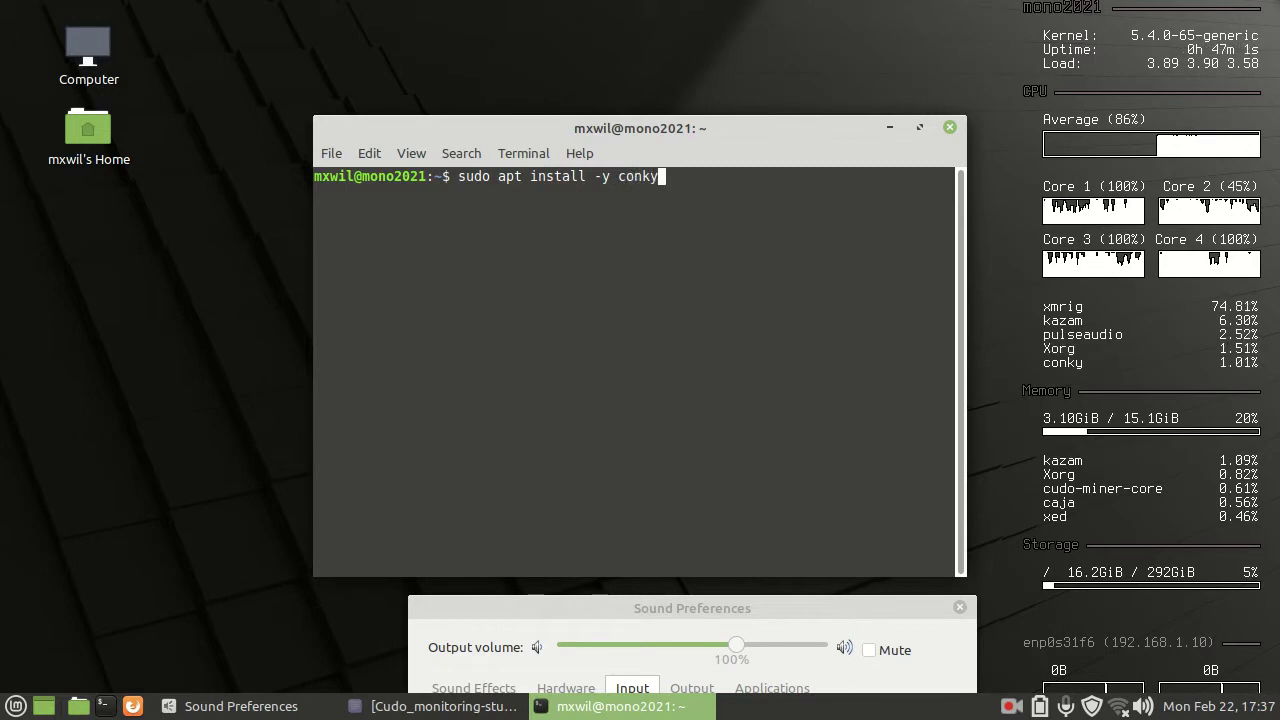
key(BackSpace)
key(BackSpace)
key(BackSpace)
key(BackSpace)
key(BackSpace)
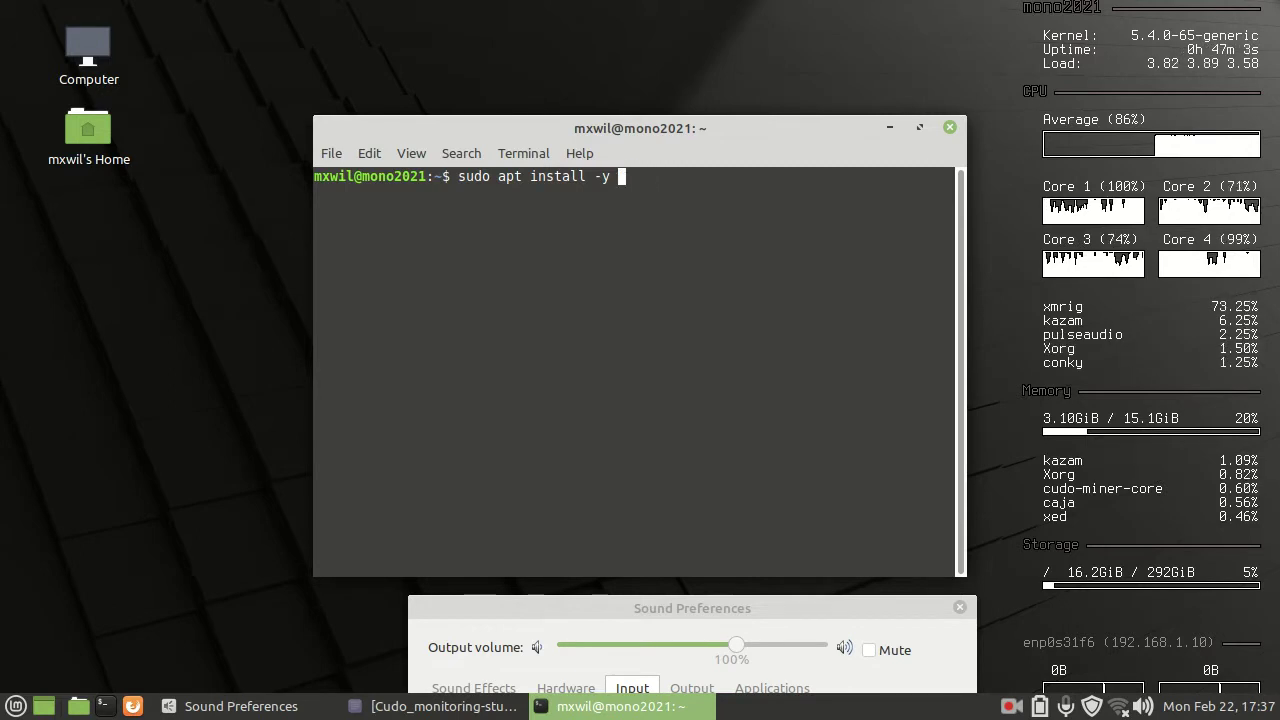
text(lm)
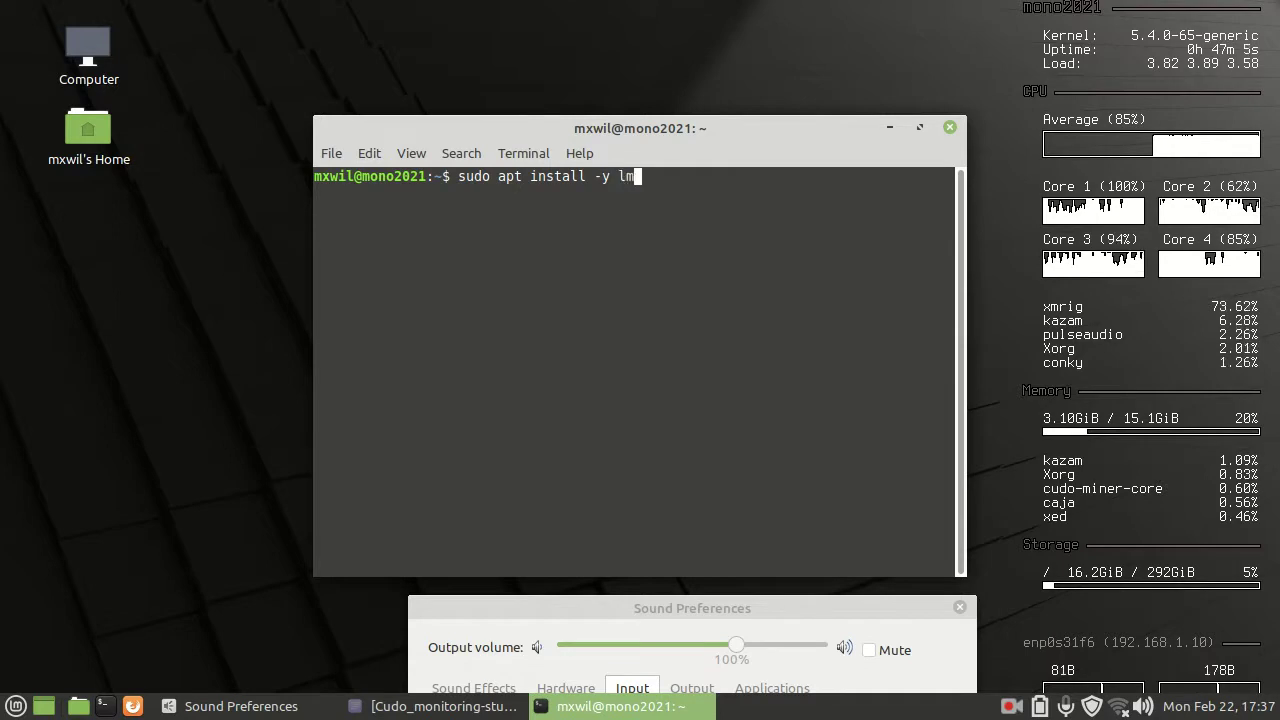
text(-sensors)
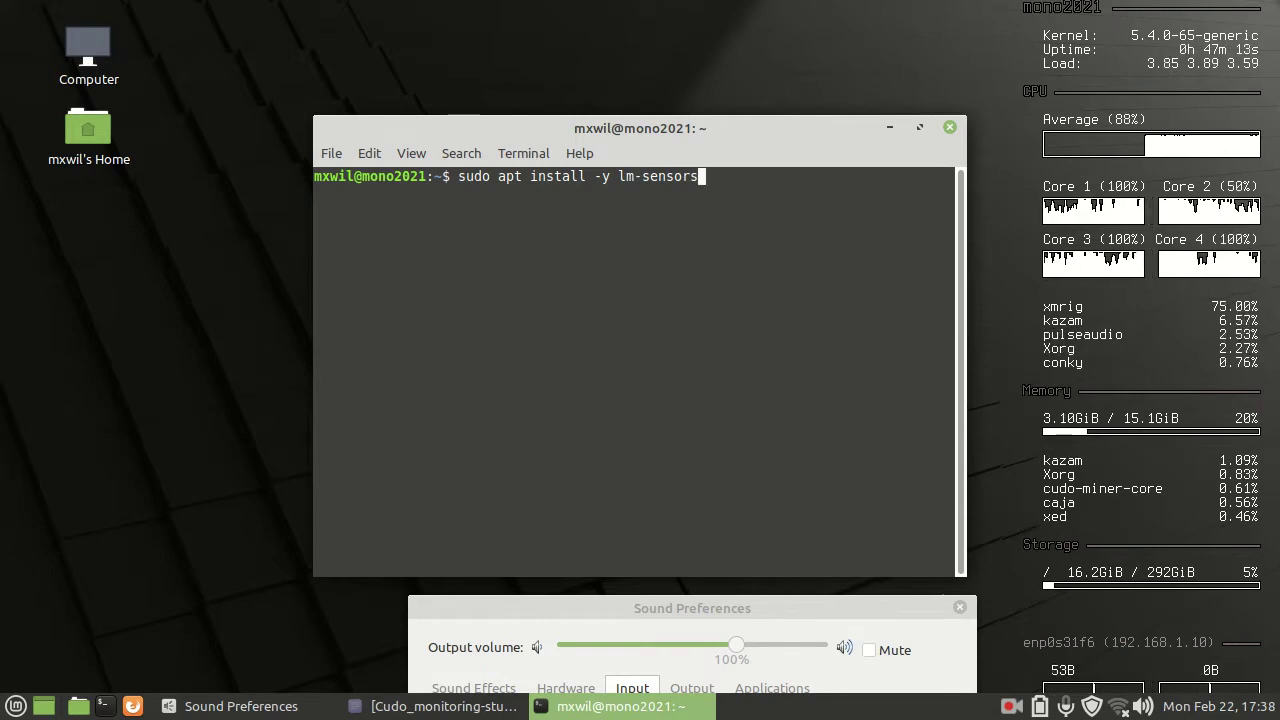
key(BackSpace)
key(BackSpace)
key(BackSpace)
key(BackSpace)
key(BackSpace)
key(BackSpace)
key(BackSpace)
key(BackSpace)
key(BackSpace)
key(BackSpace)
key(BackSpace)
key(BackSpace)
key(BackSpace)
key(BackSpace)
key(BackSpace)
key(BackSpace)
key(BackSpace)
key(BackSpace)
key(BackSpace)
key(BackSpace)
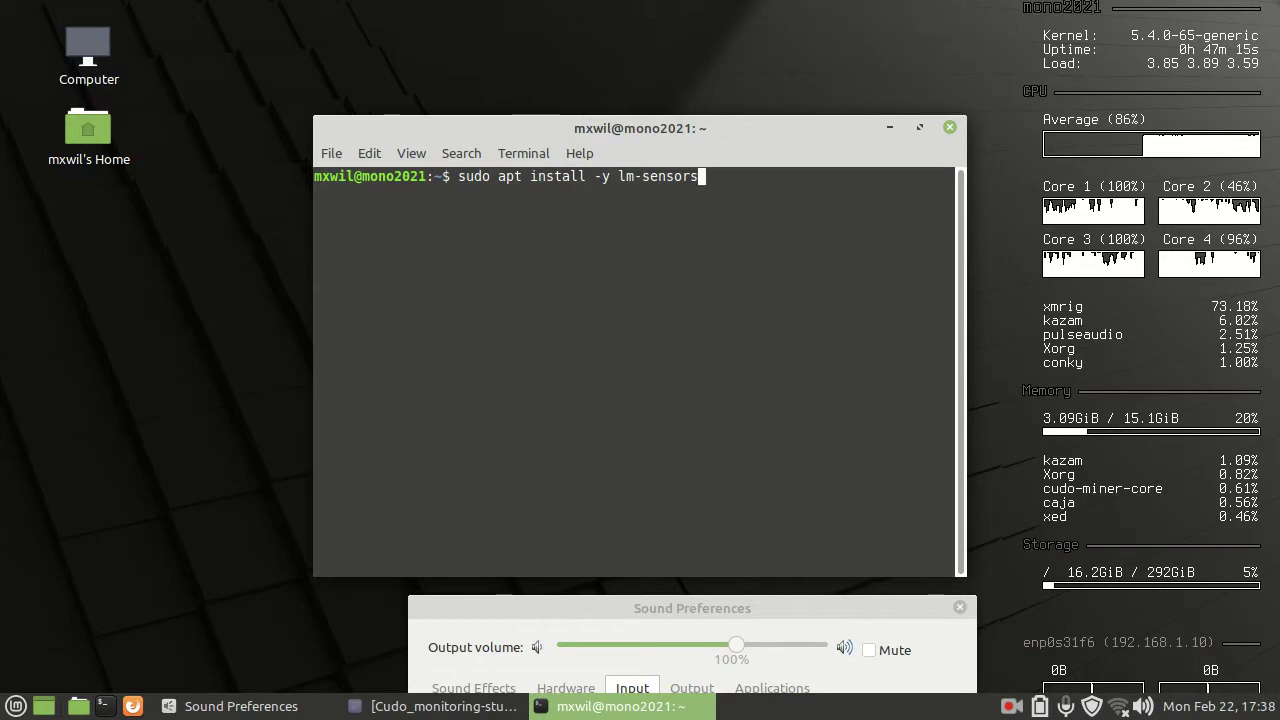
key(BackSpace)
key(BackSpace)
key(BackSpace)
key(BackSpace)
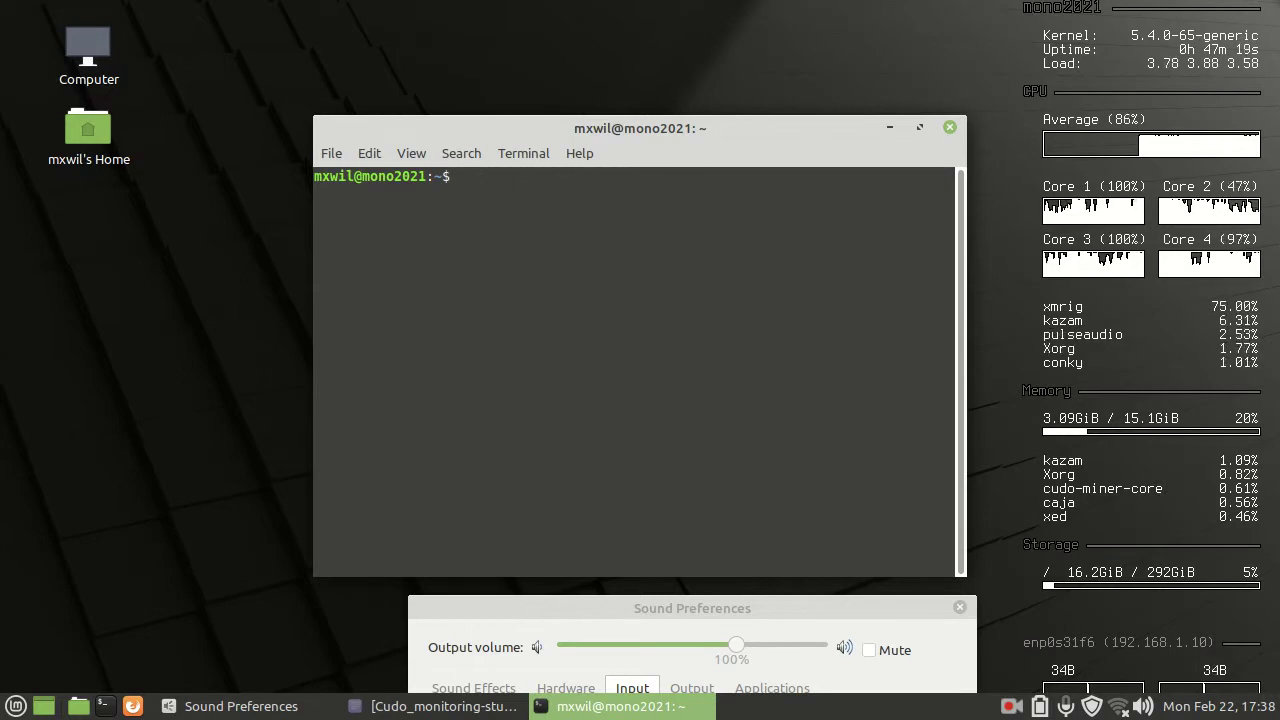
- Run the sensors command, fixing the mistyped 'sensor', to read the temperatures
text(sensor)
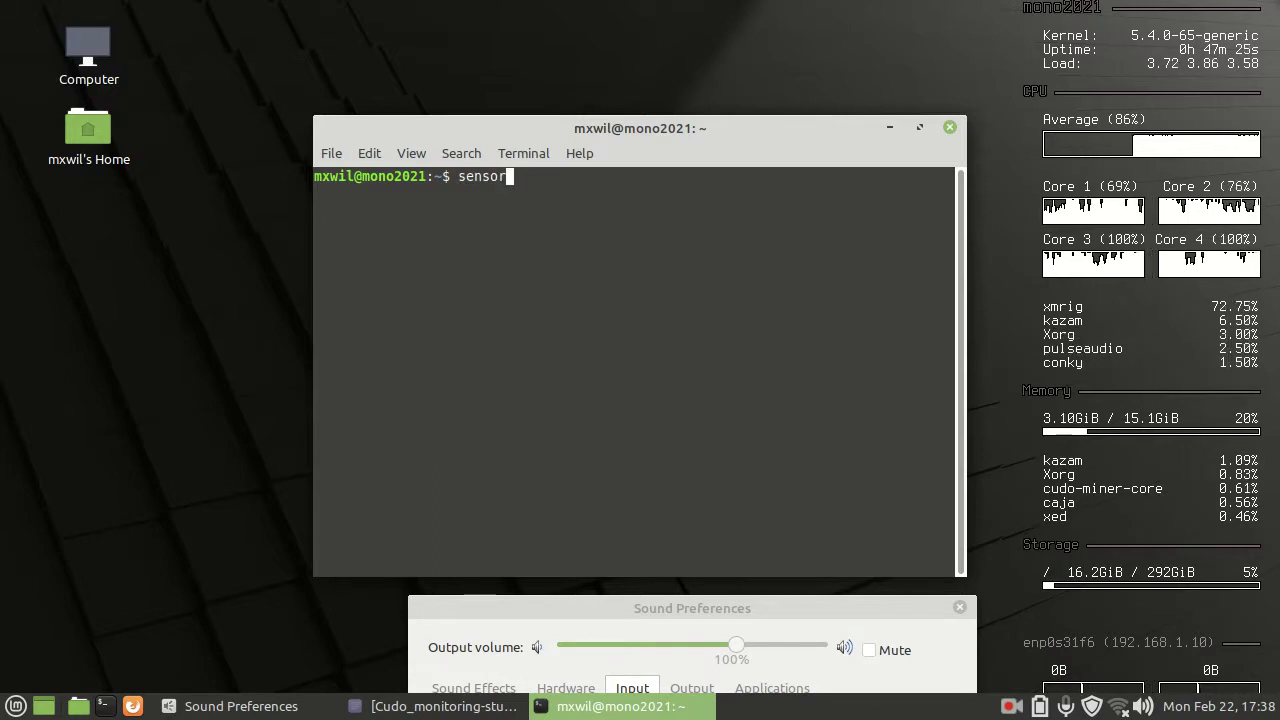
key(Return)
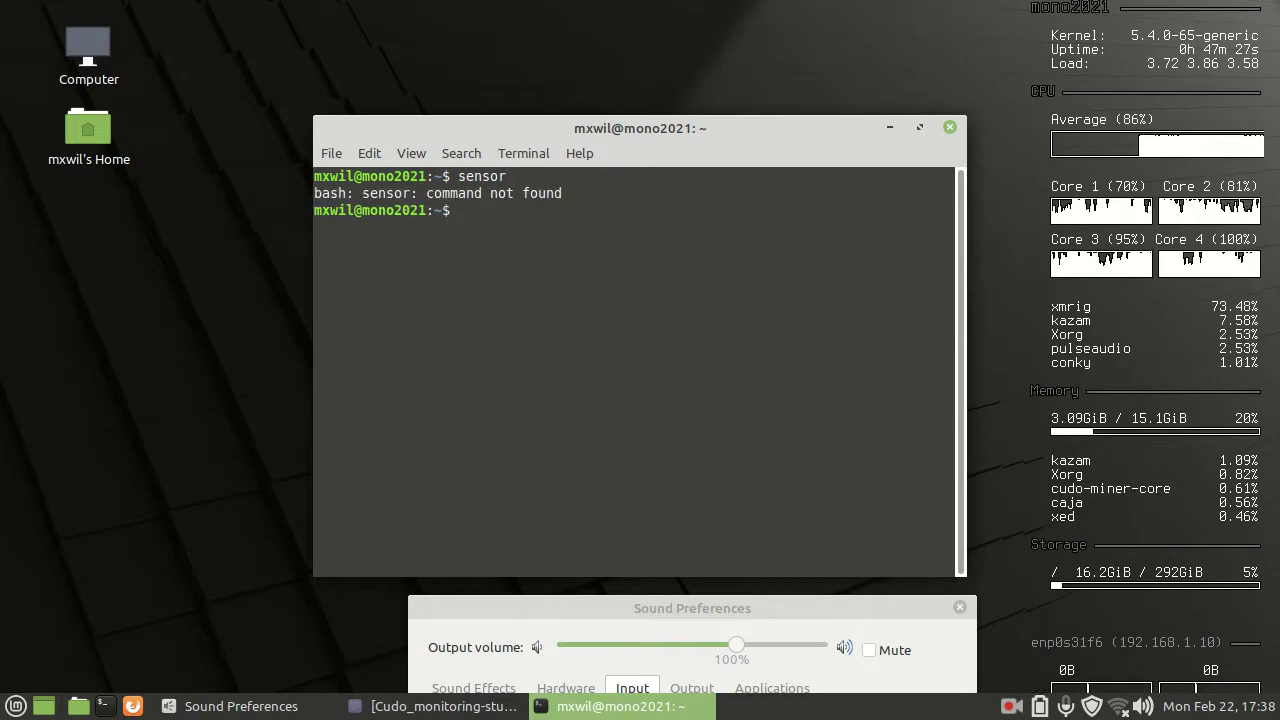
key(Up)
text(s)
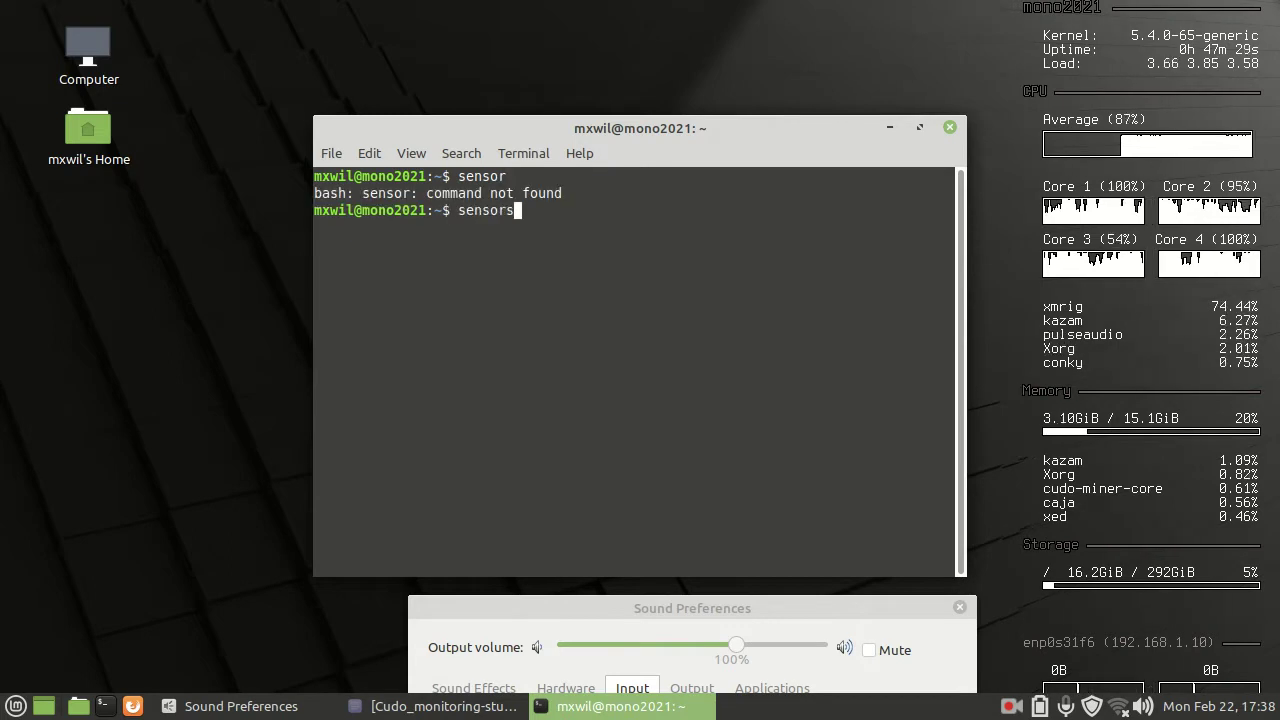
key(Return)
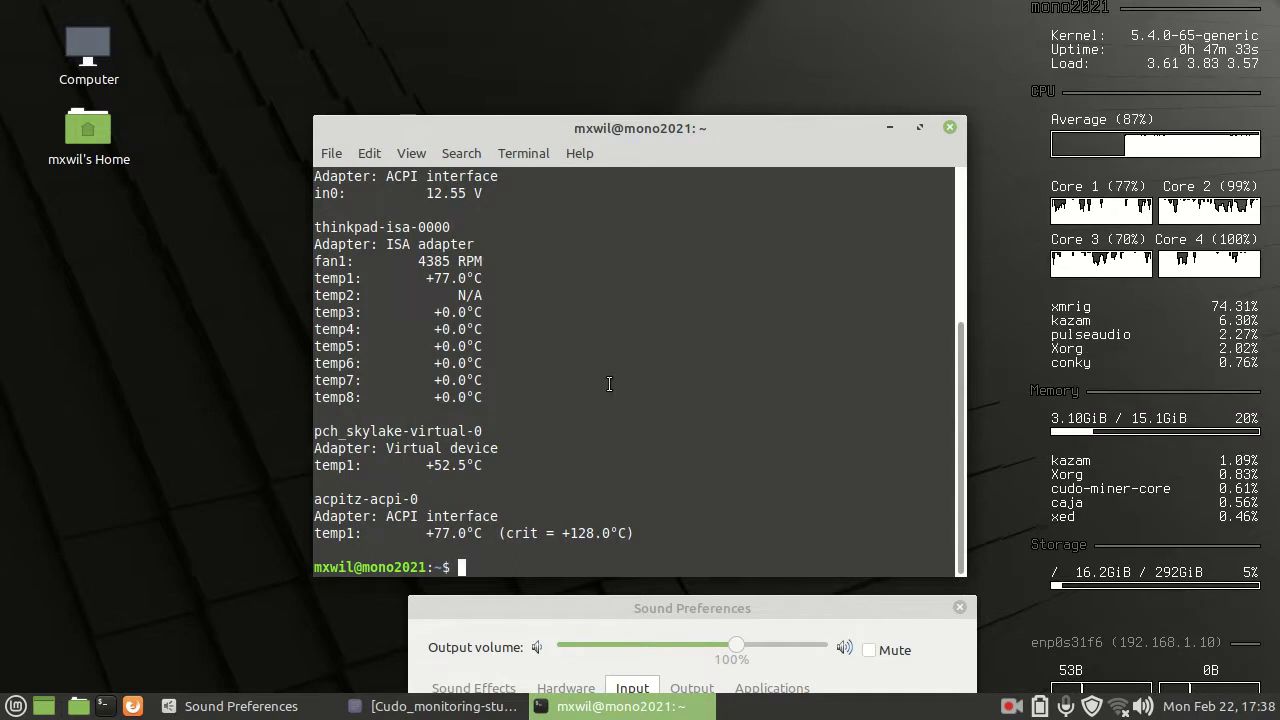
- Highlight the coretemp readings: Package id 0 at +78.0°C and Cores 0 and 1 at +77.0°C and +78.0°C
scroll(610, 445, up, 5)
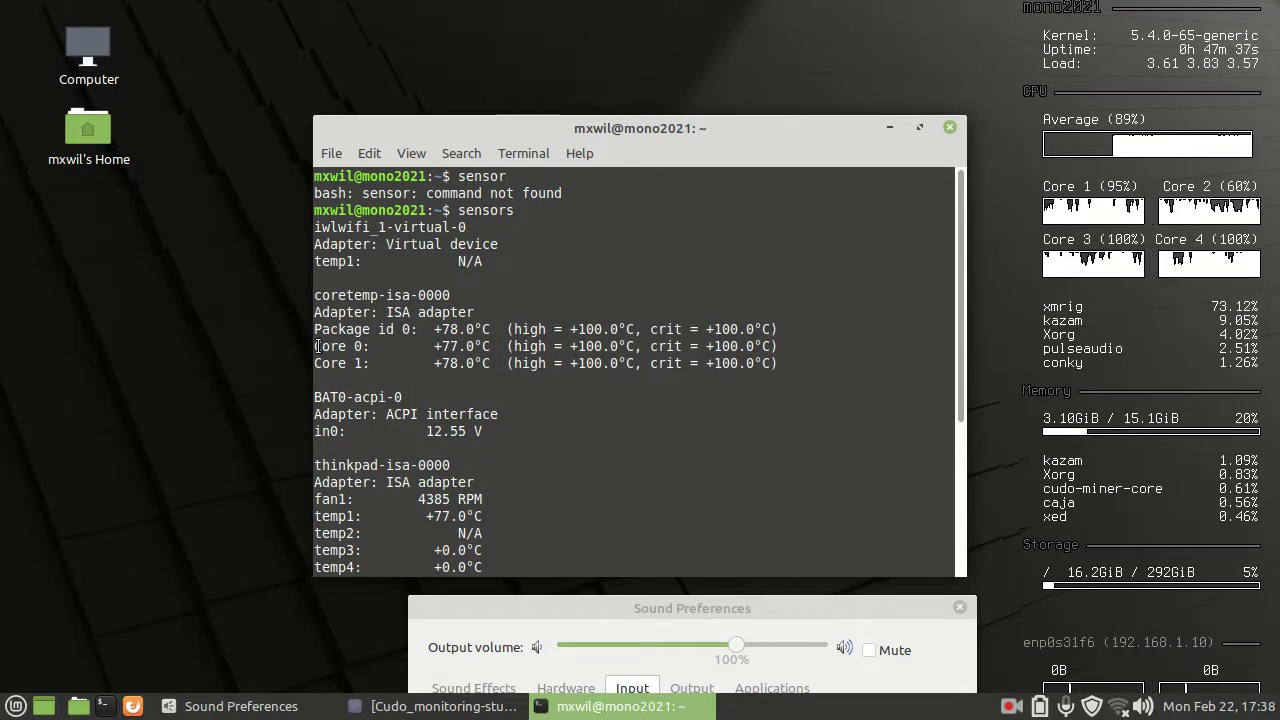
drag(316, 346, 787, 367)
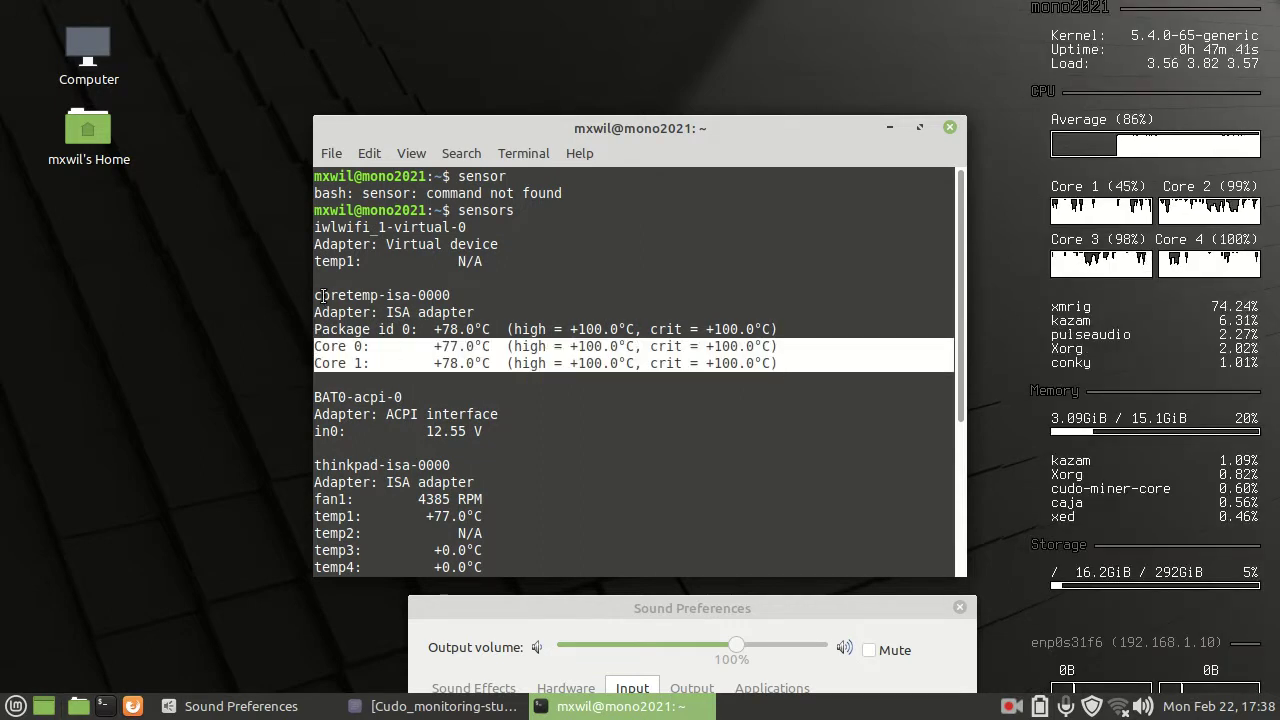
drag(318, 295, 773, 373)
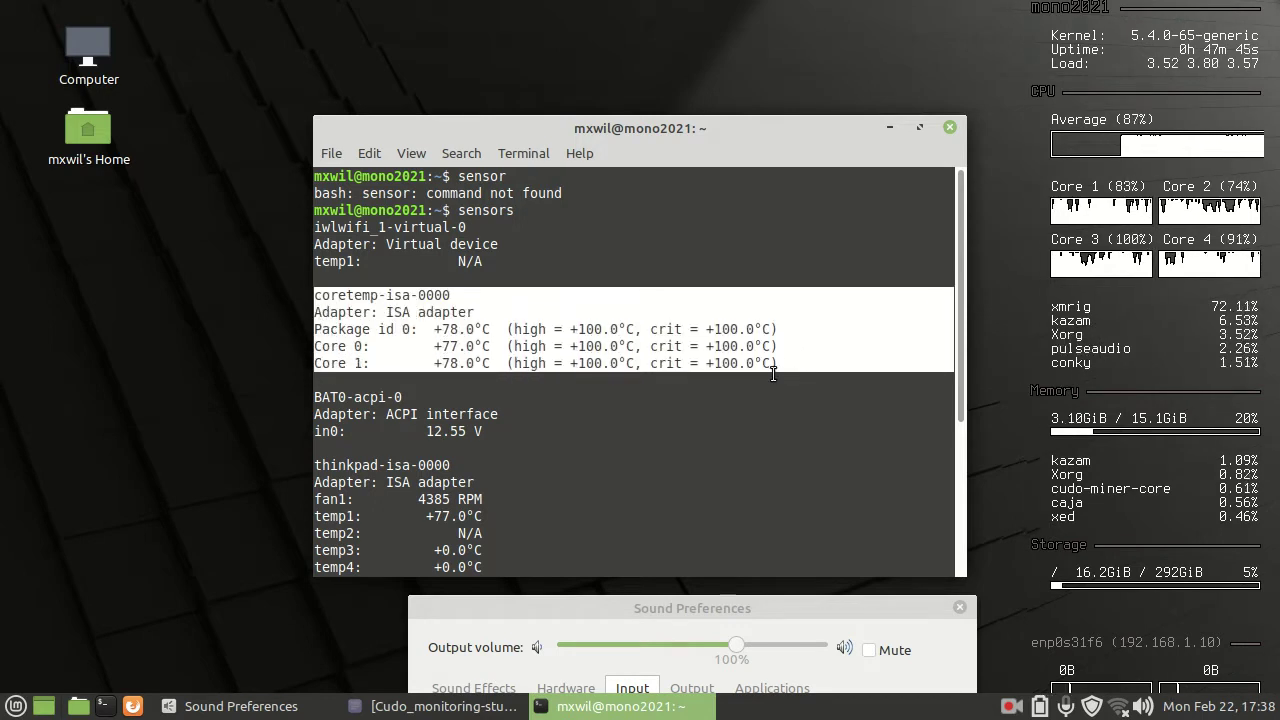
click(464, 362)
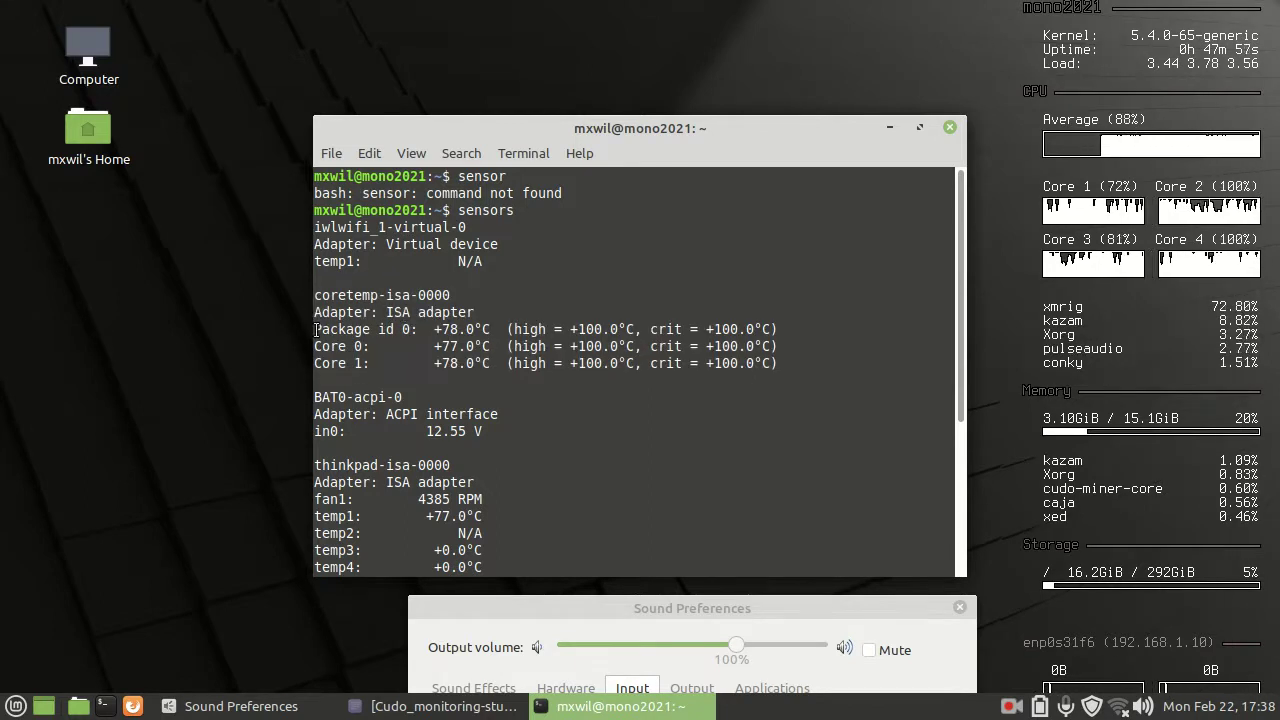
drag(316, 330, 826, 330)
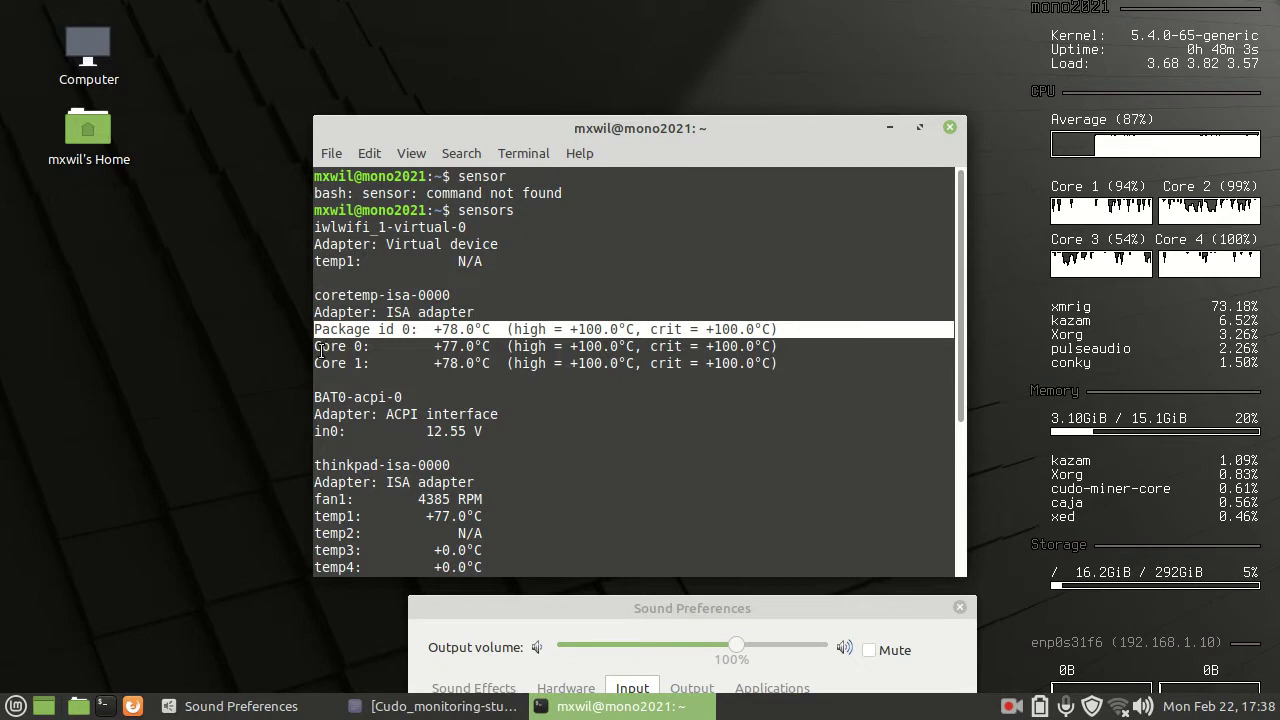
drag(319, 348, 780, 363)
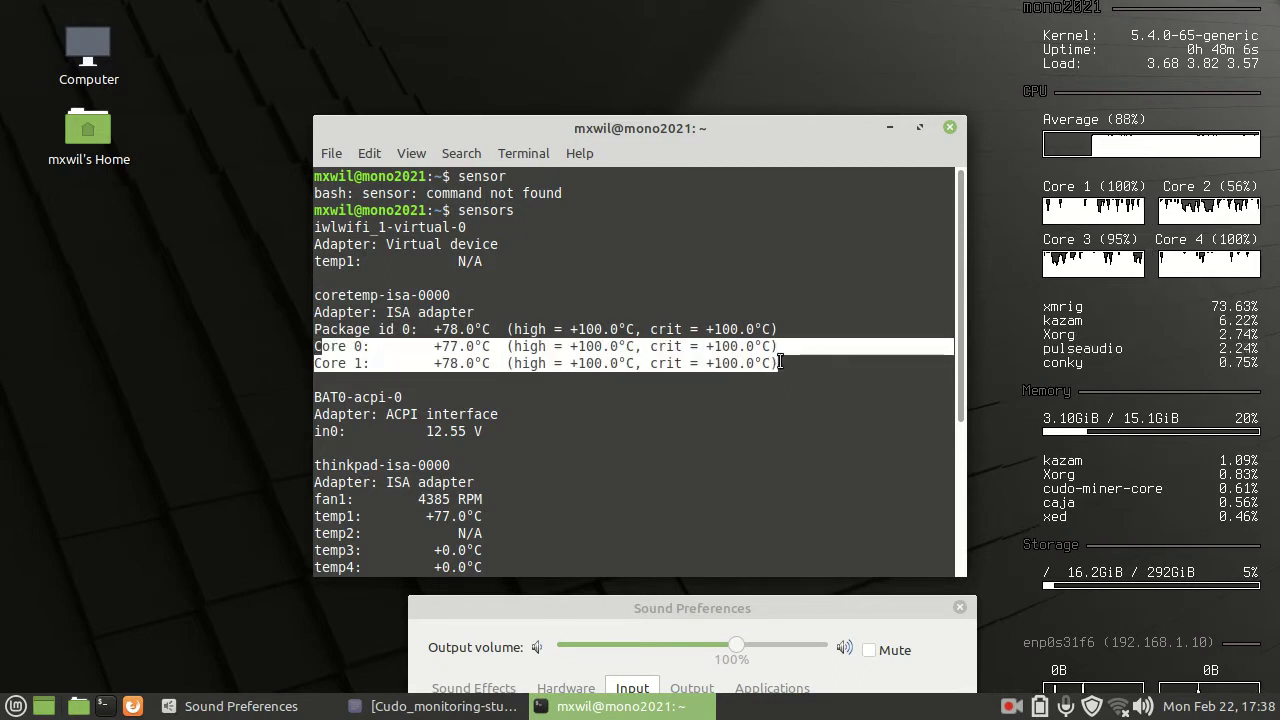
click(458, 358)
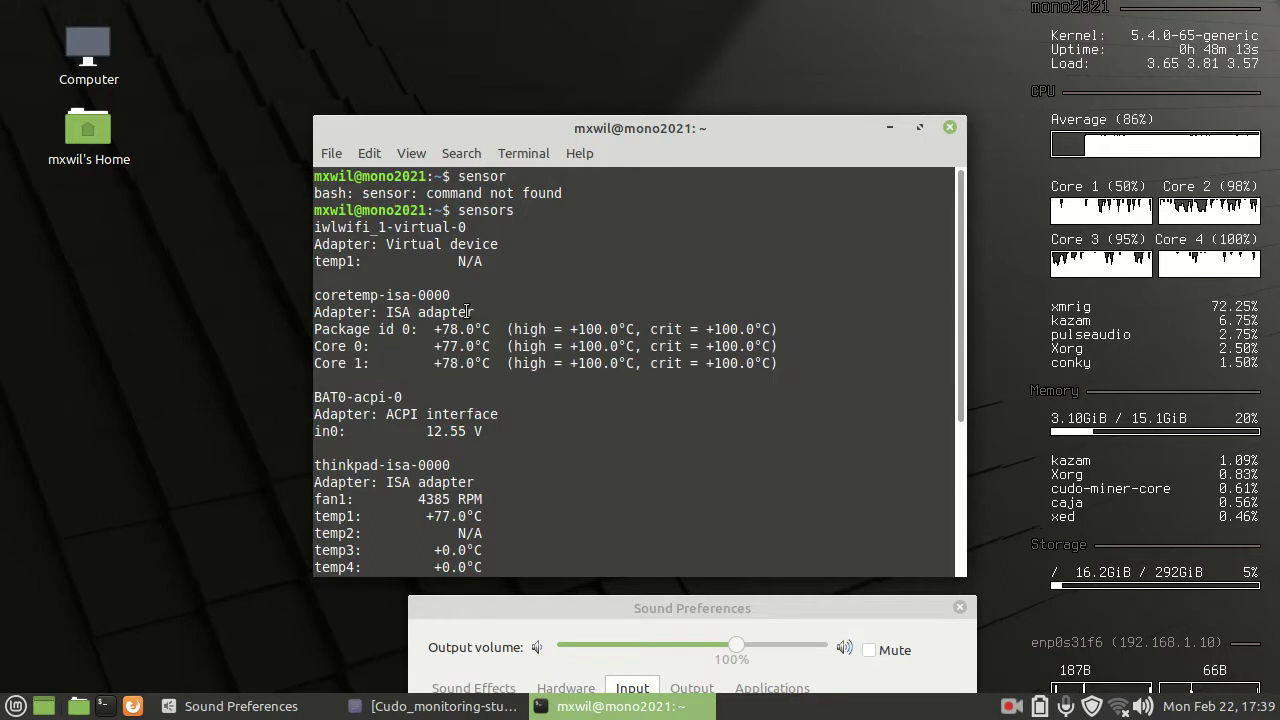
scroll(483, 391, down, 5)
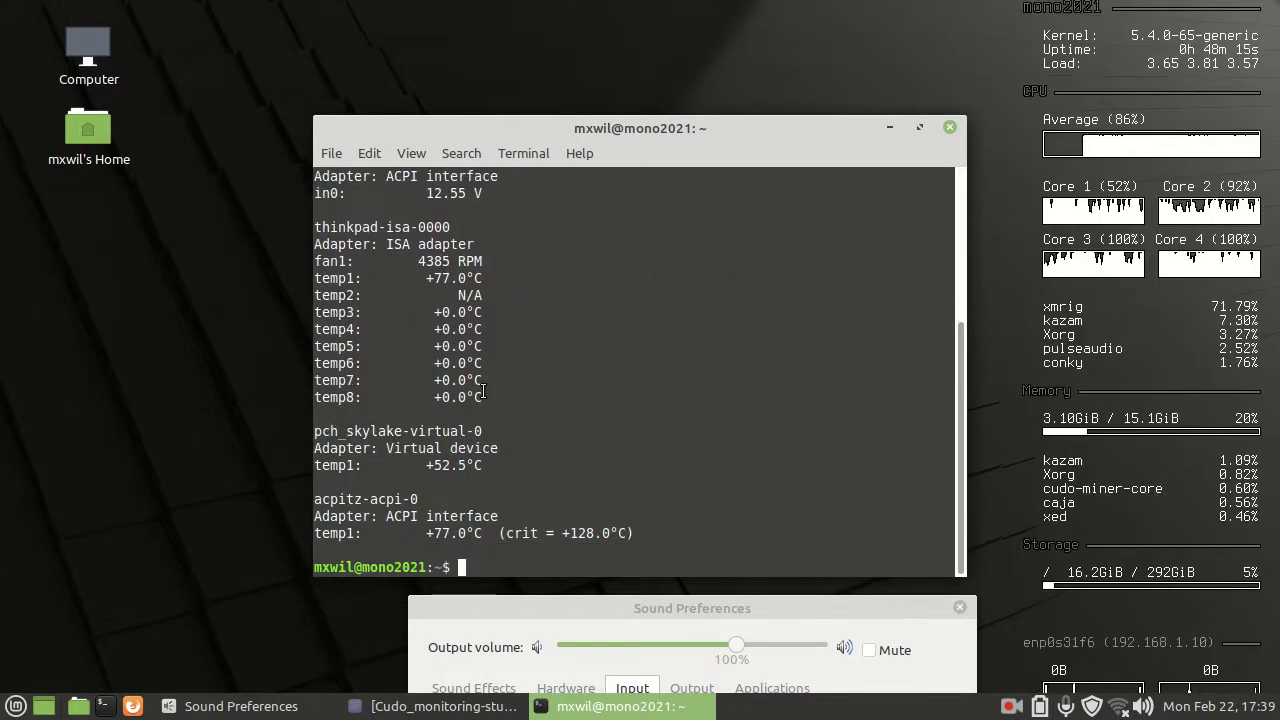
scroll(478, 508, up, 3)
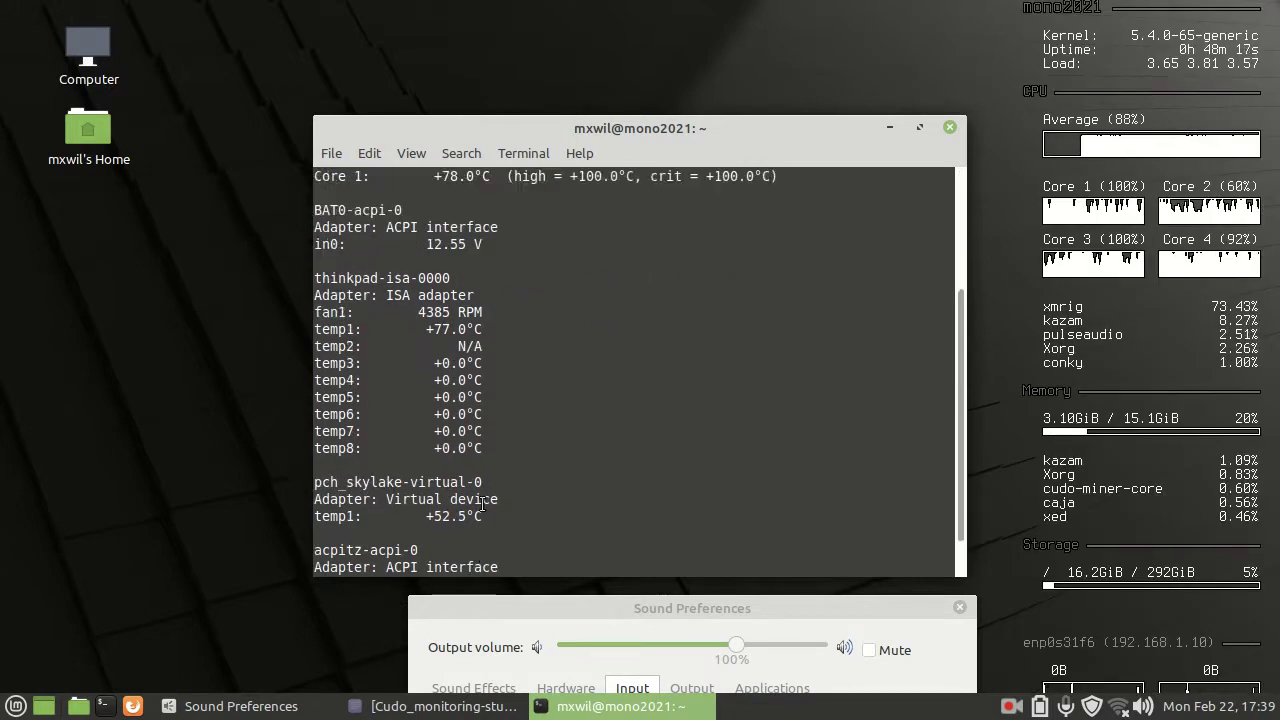
scroll(483, 502, up, 2)
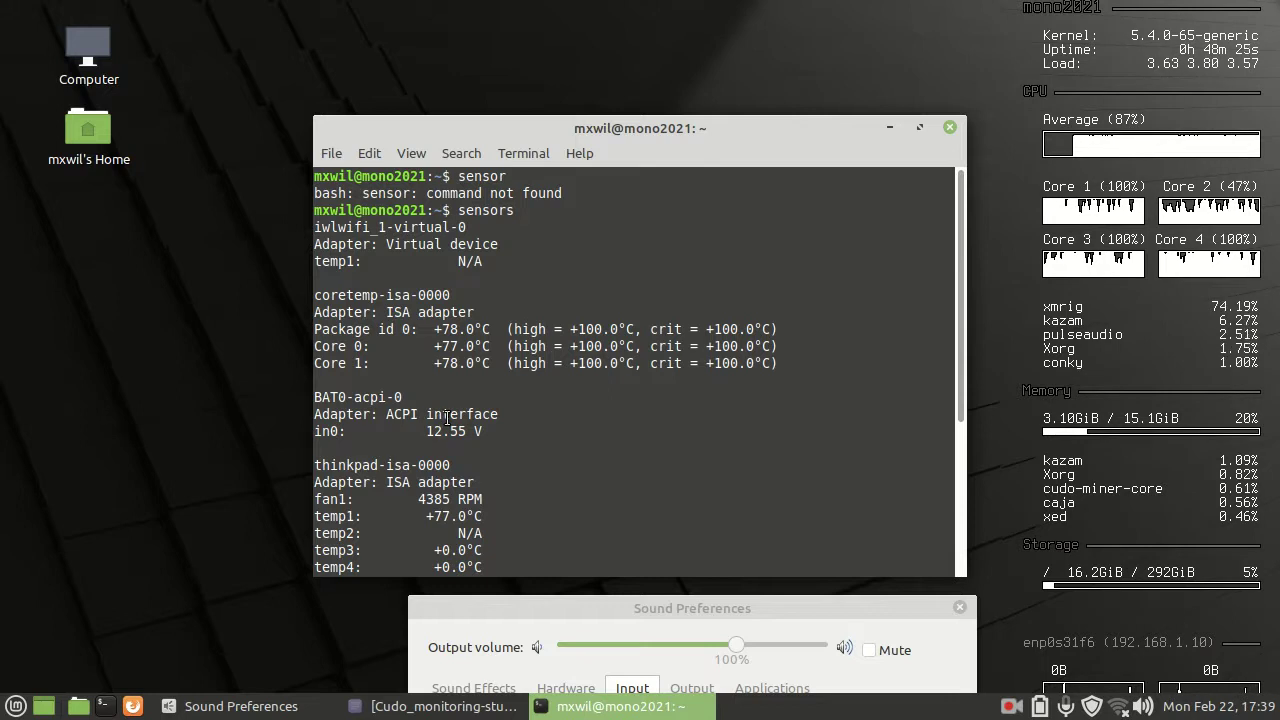
scroll(444, 418, down, 4)
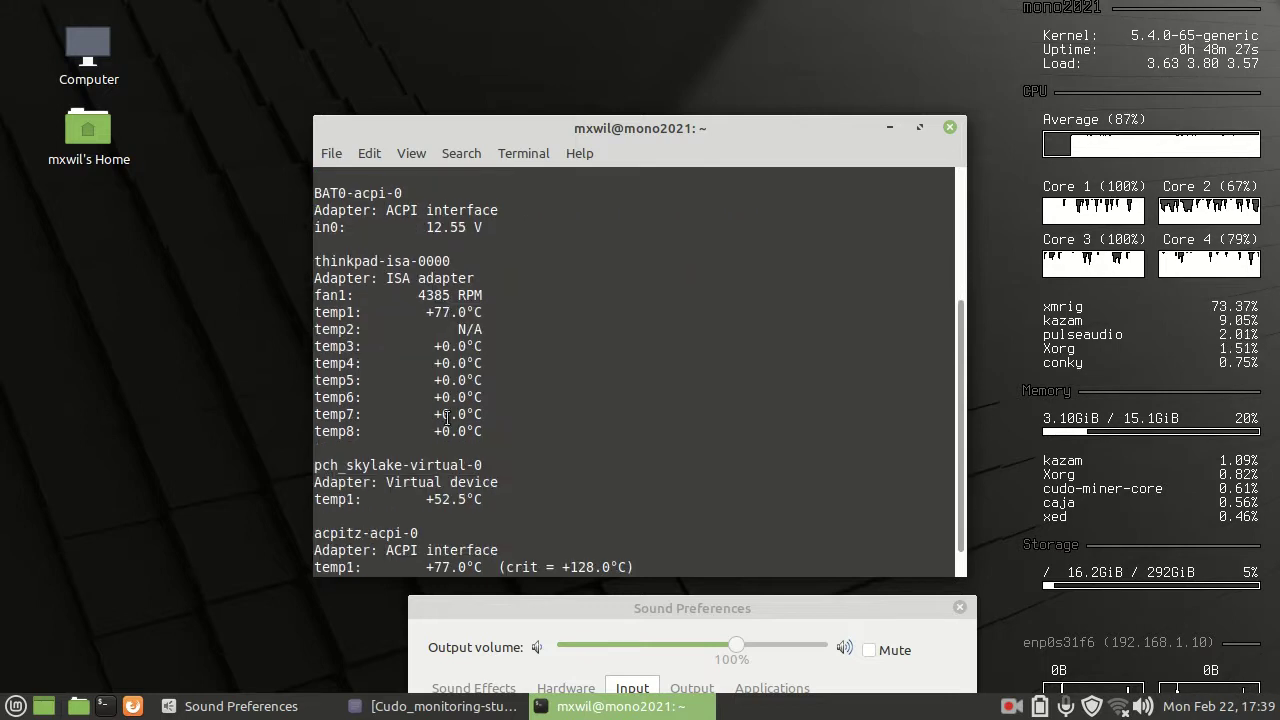
scroll(447, 418, down, 1)
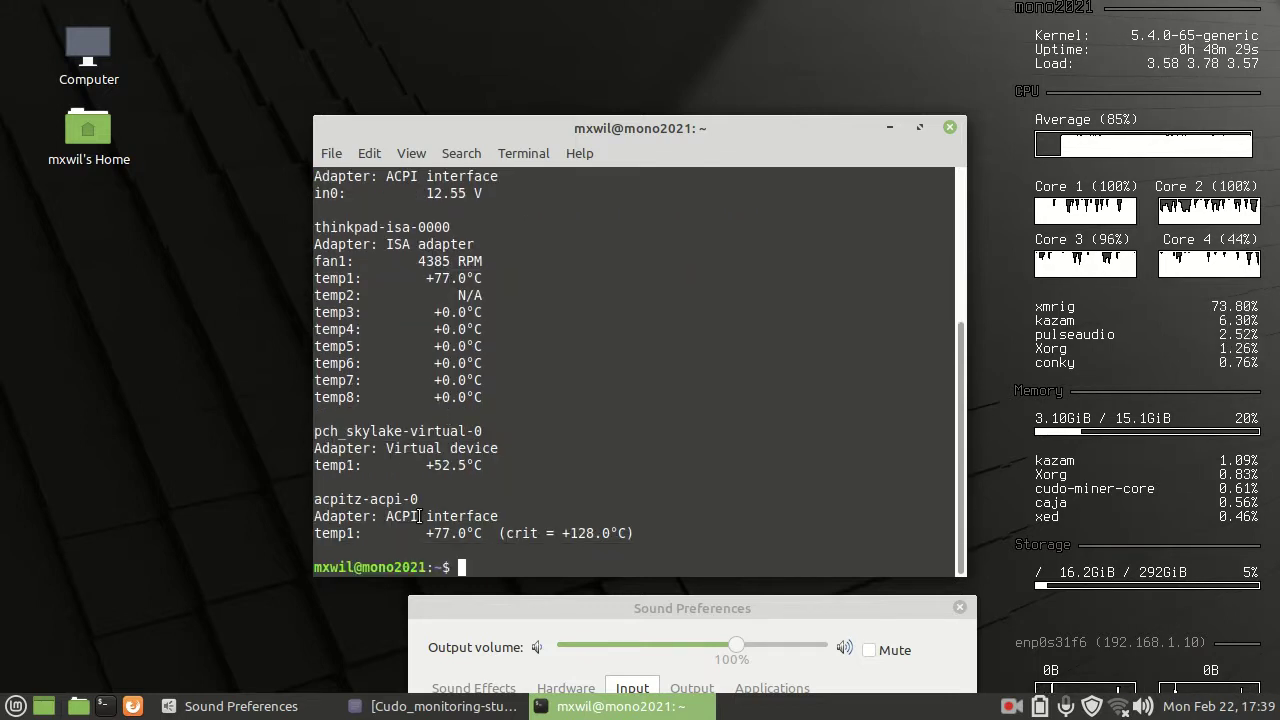
scroll(413, 469, up, 1)
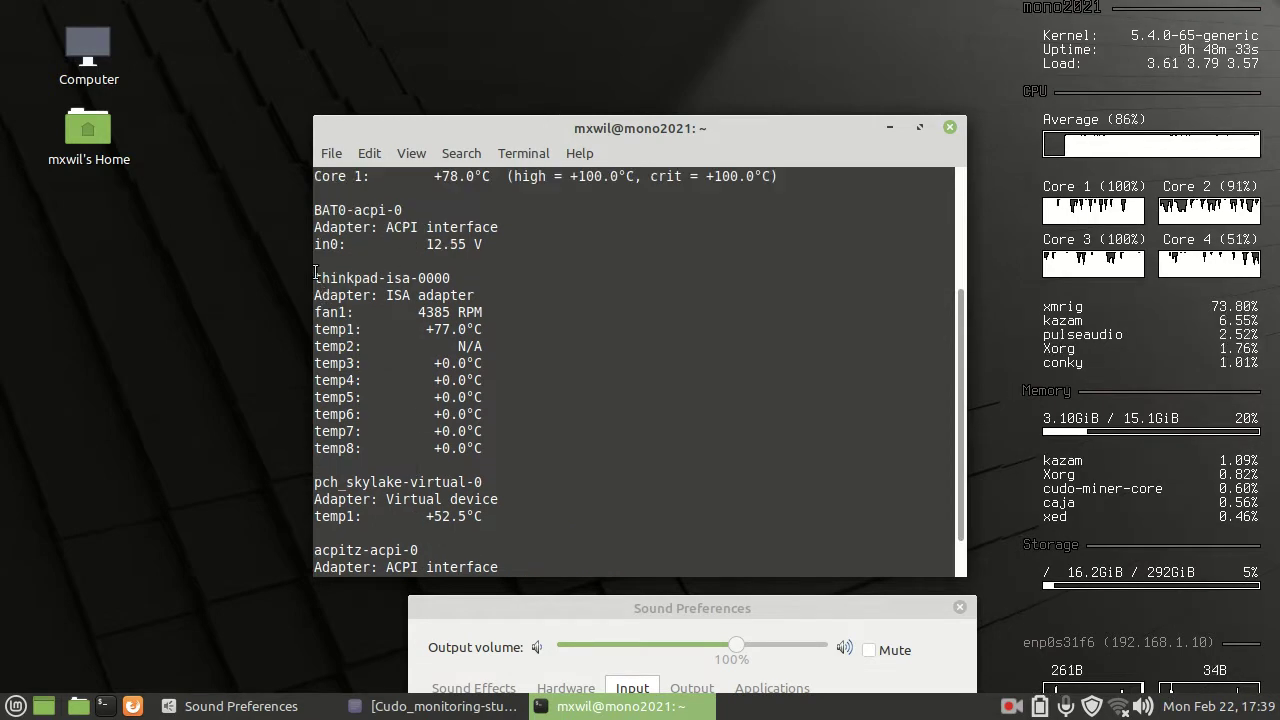
drag(316, 277, 478, 313)
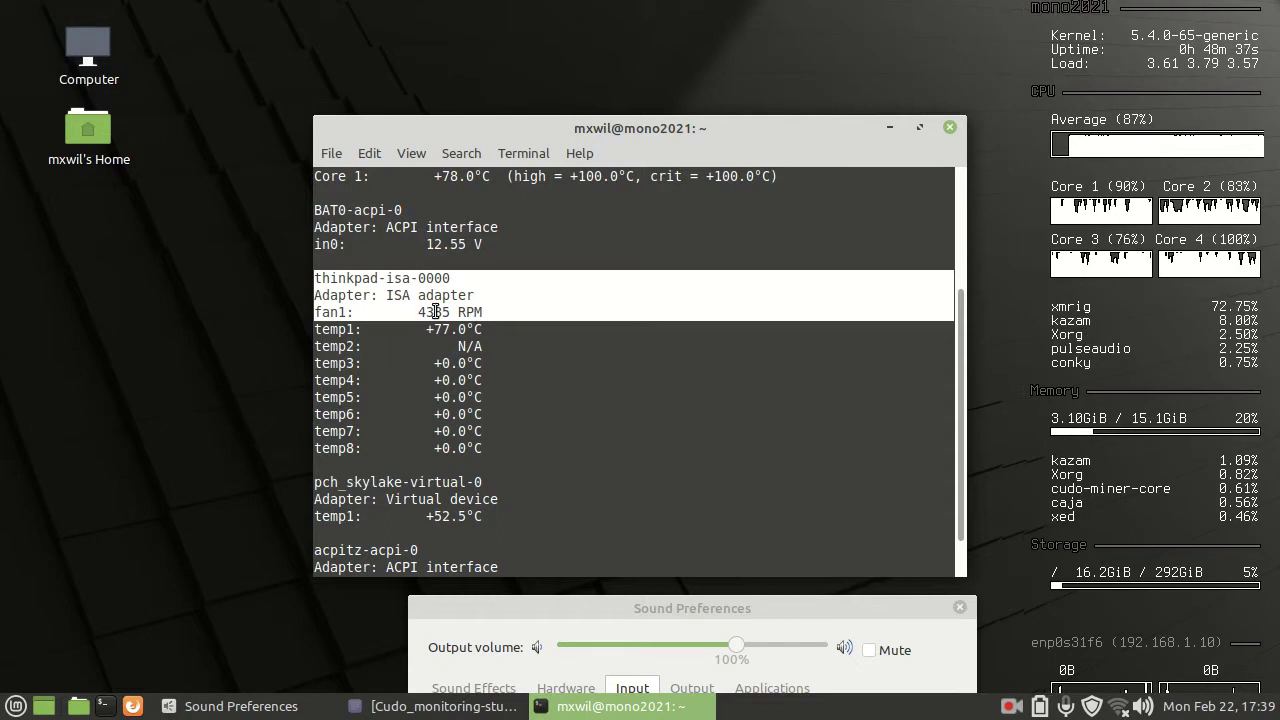
click(435, 311)
scroll(445, 338, down, 1)
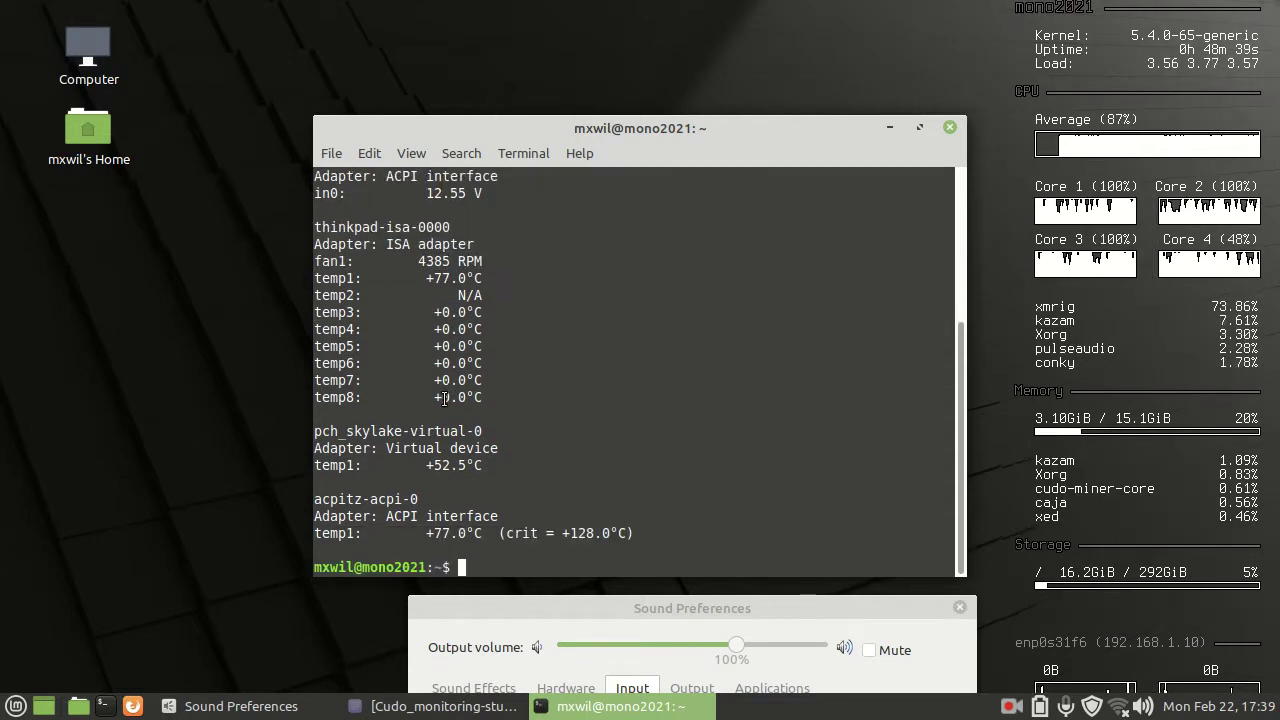
mouse_move(553, 705)
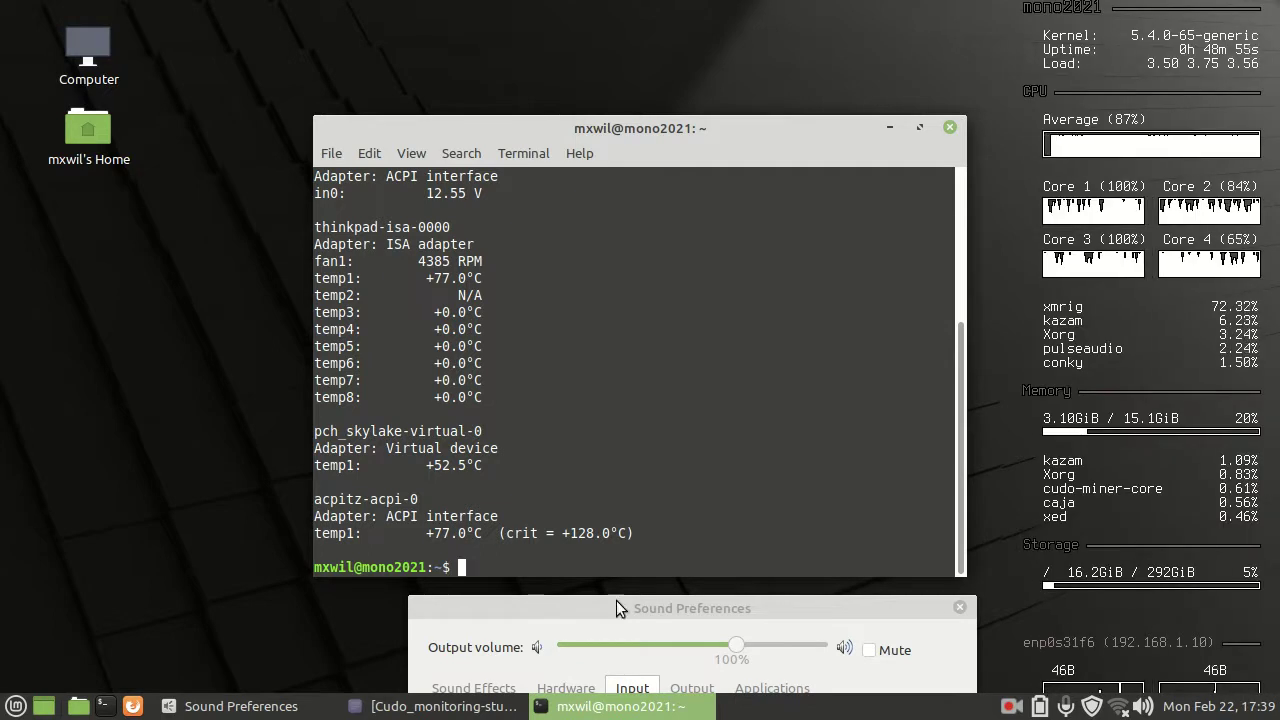
mouse_move(463, 706)
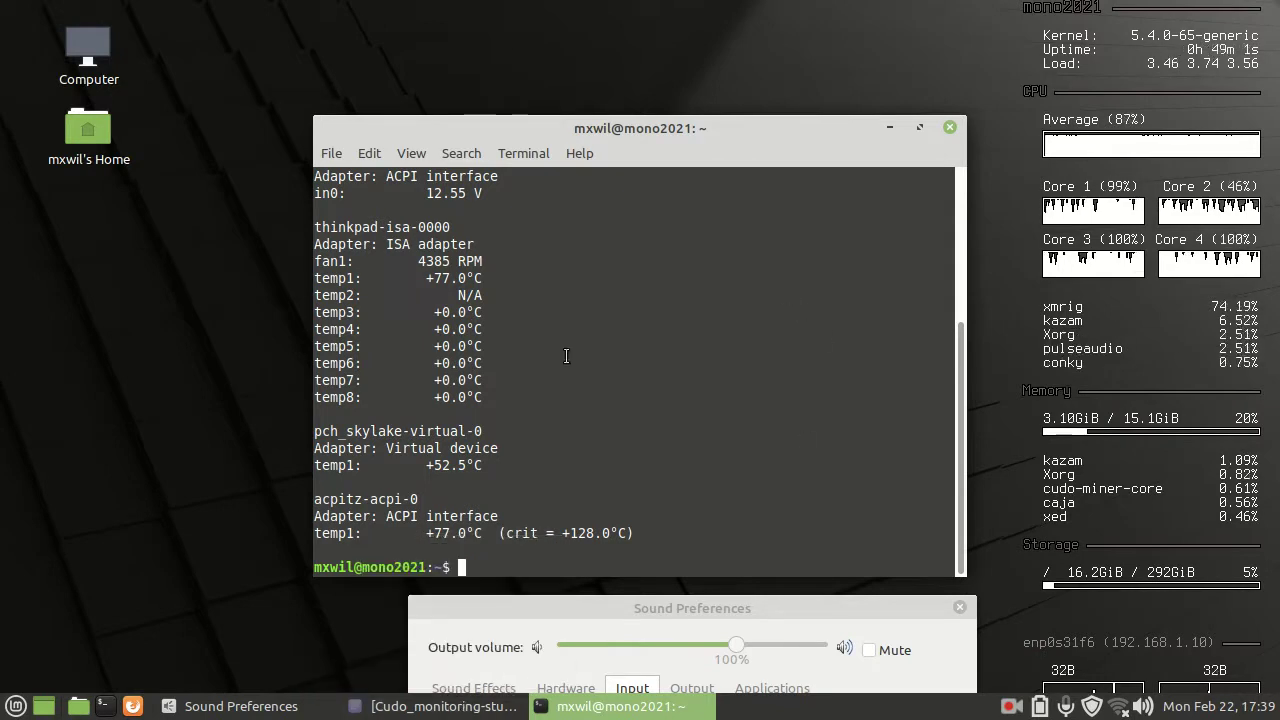
- Bring Cudo_monitoring-stuff.txt to the front and highlight the Conky, lm-sensors and all four video entries
click(450, 707)
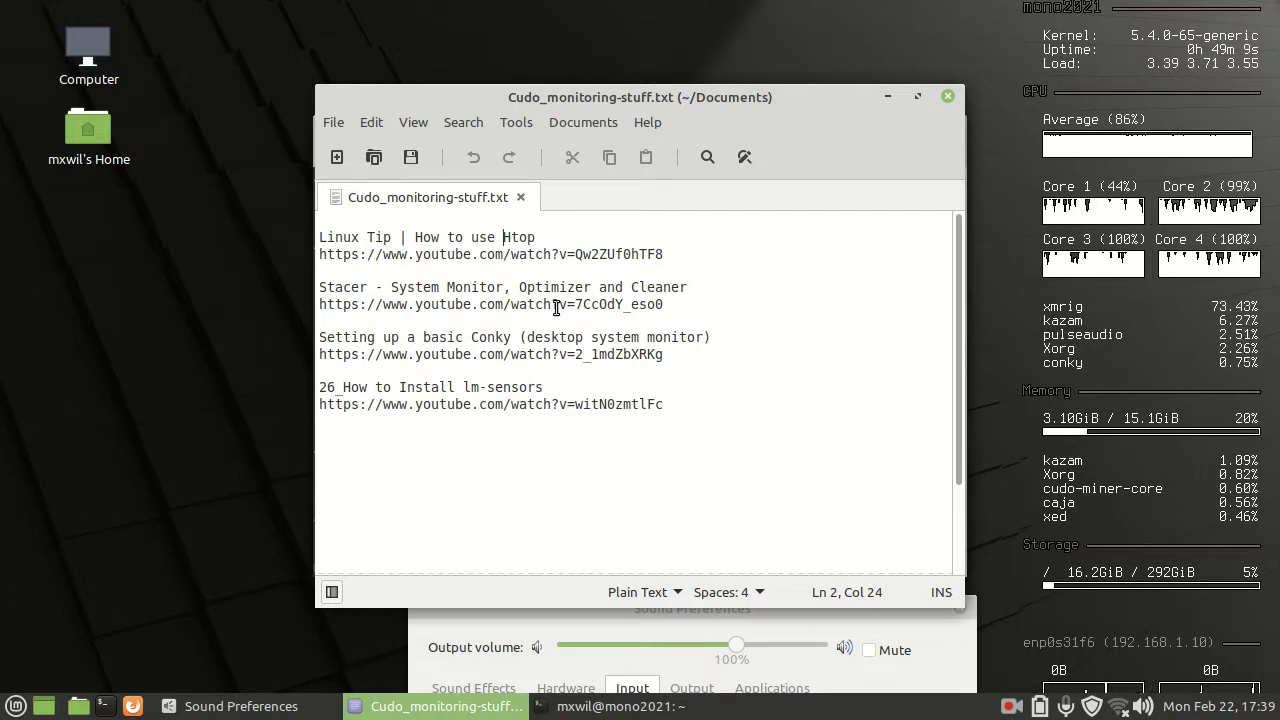
drag(675, 350, 318, 338)
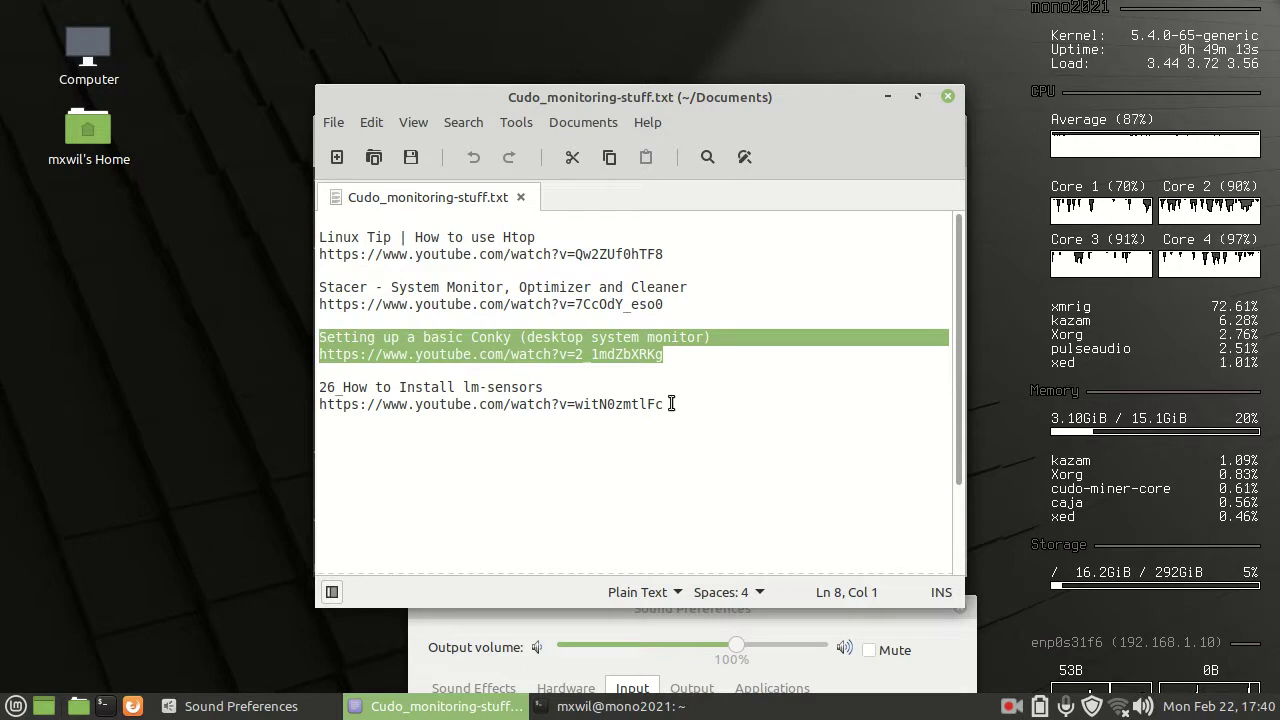
drag(668, 404, 321, 388)
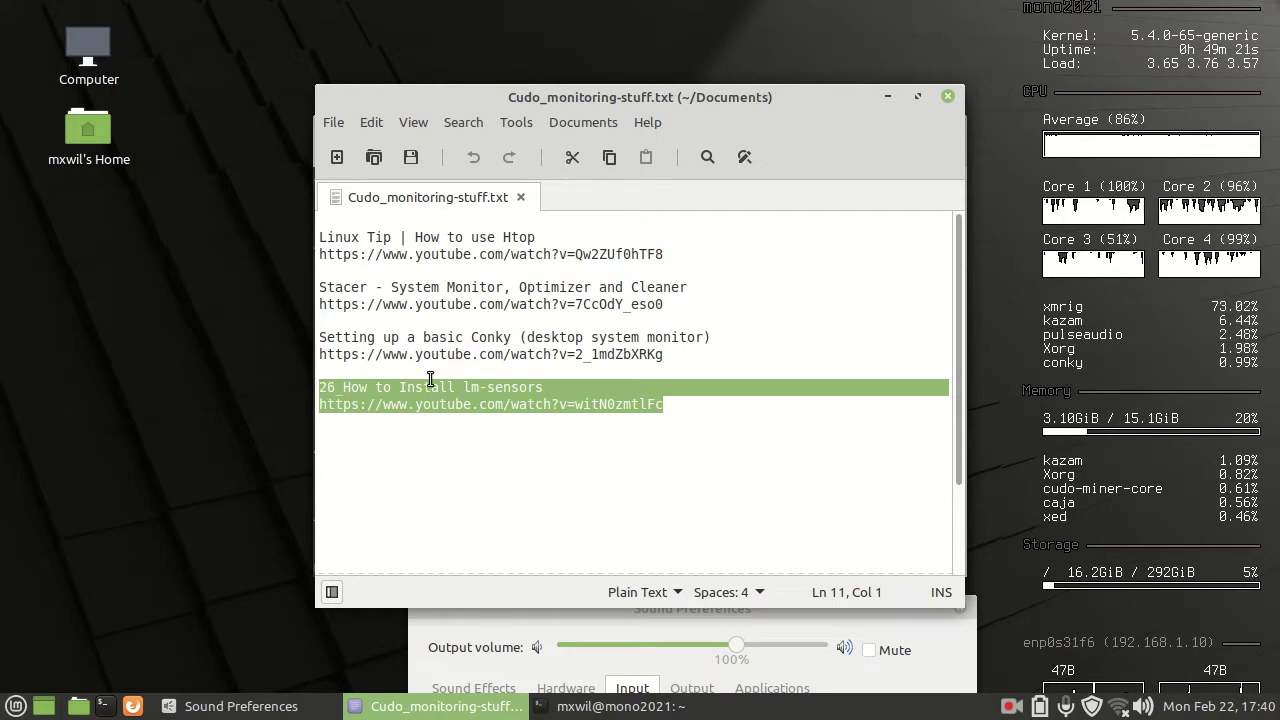
click(664, 403)
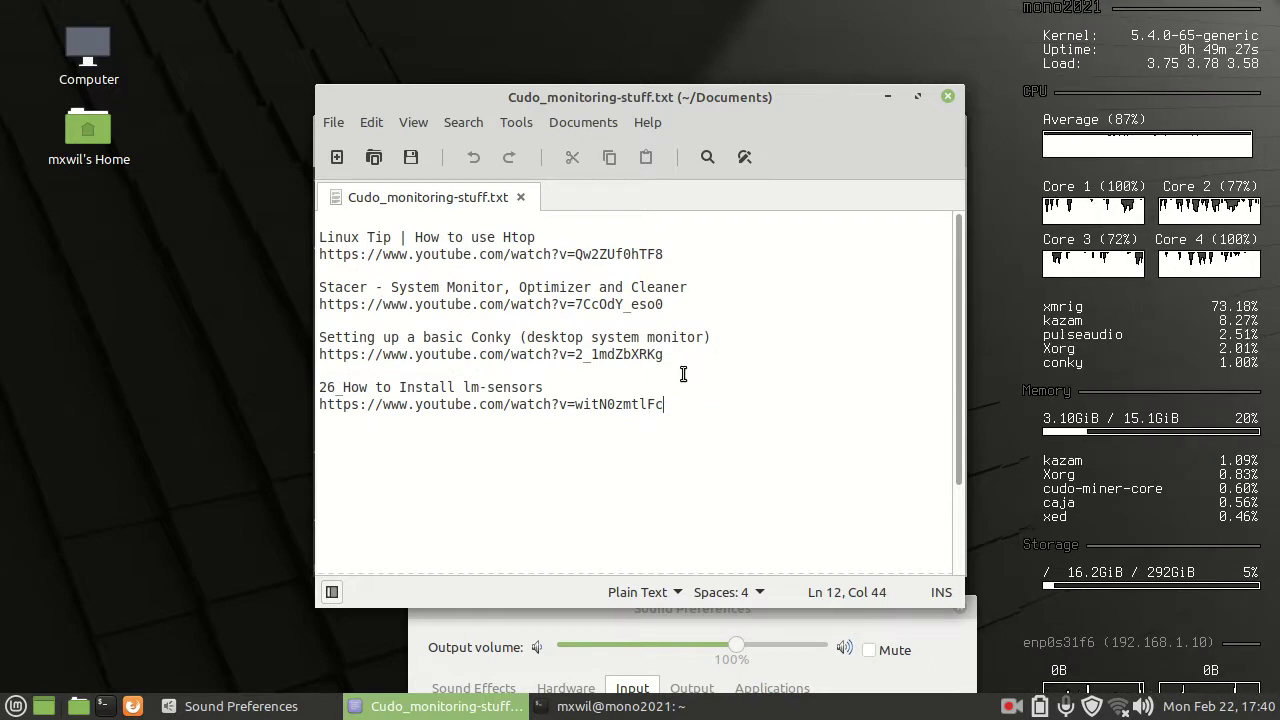
drag(680, 406, 322, 256)
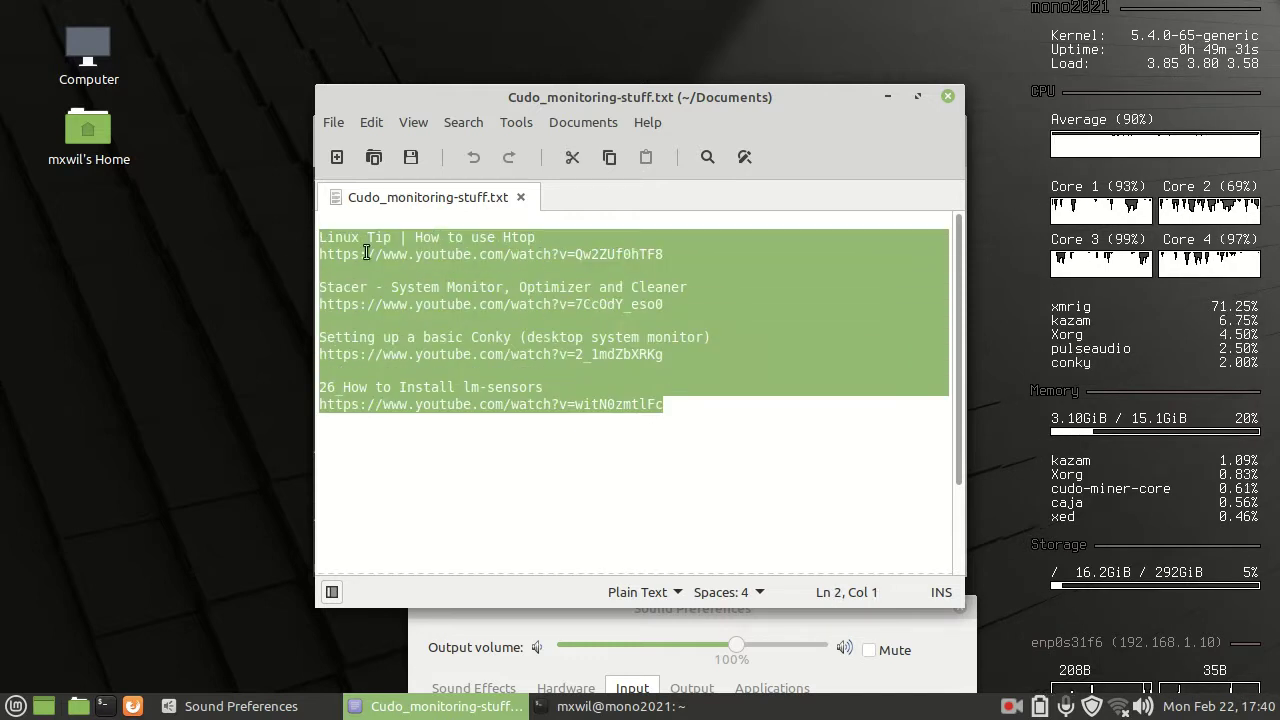
click(691, 309)
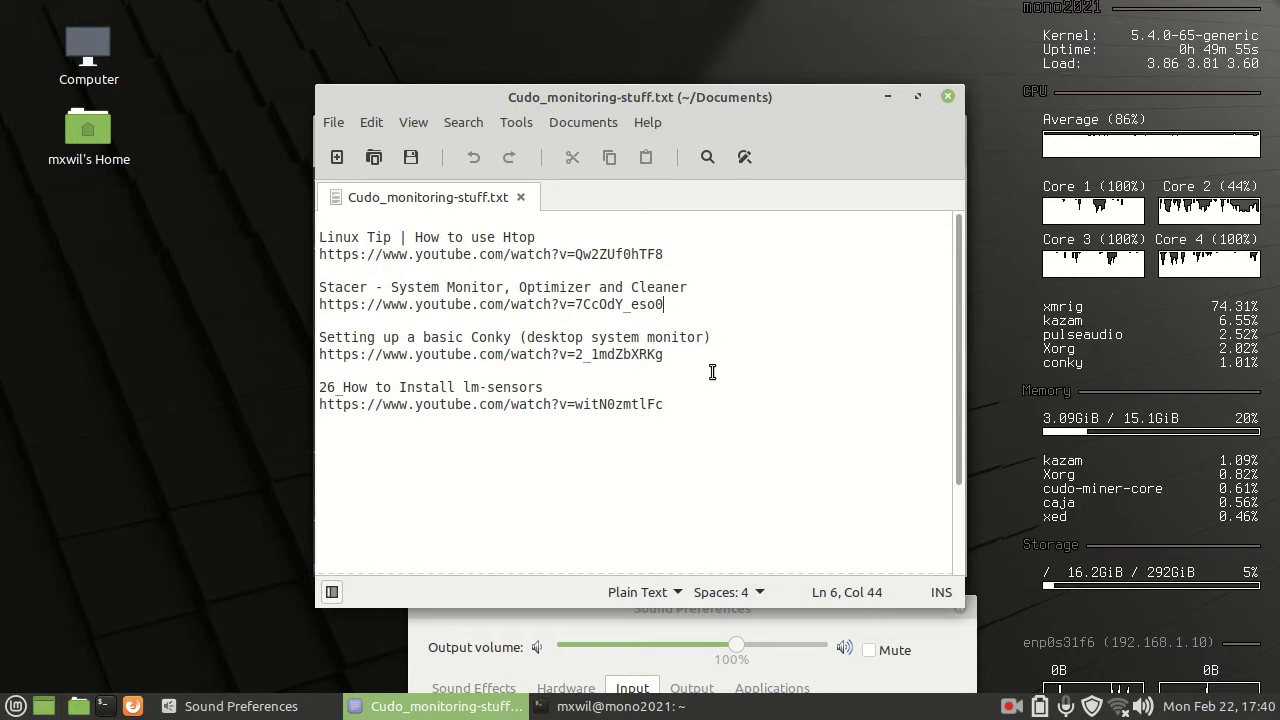
click(697, 404)
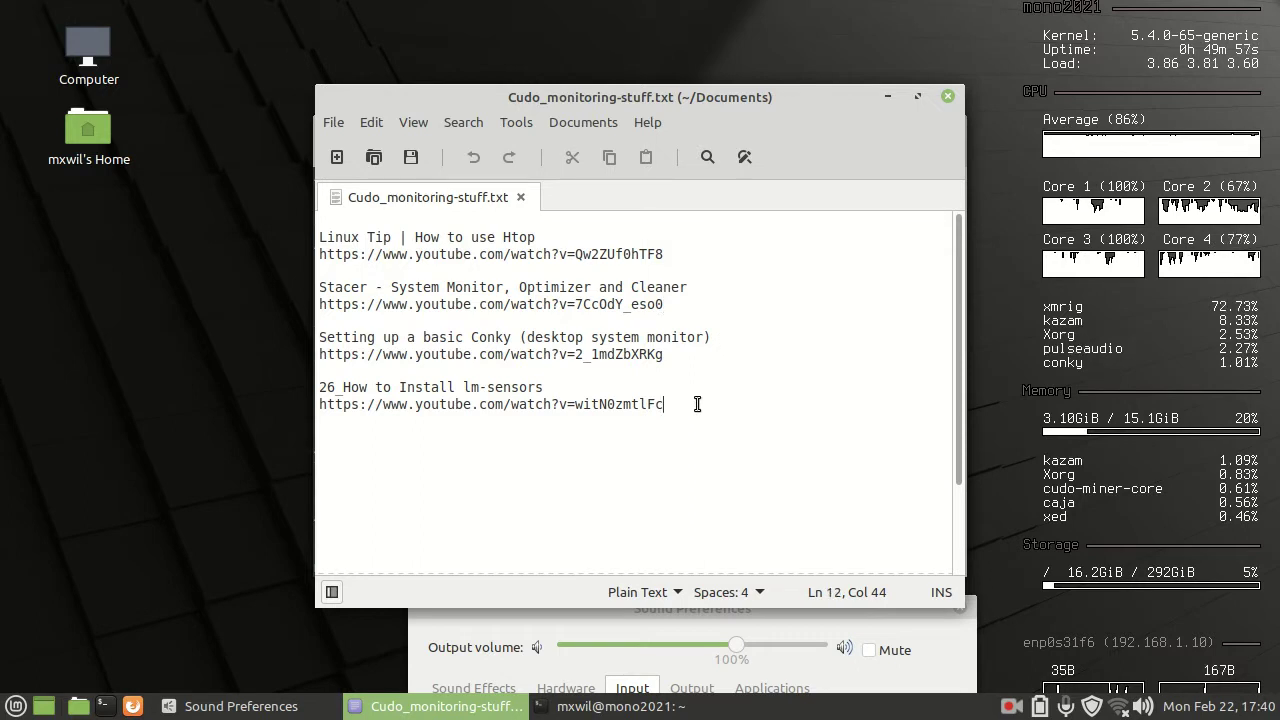